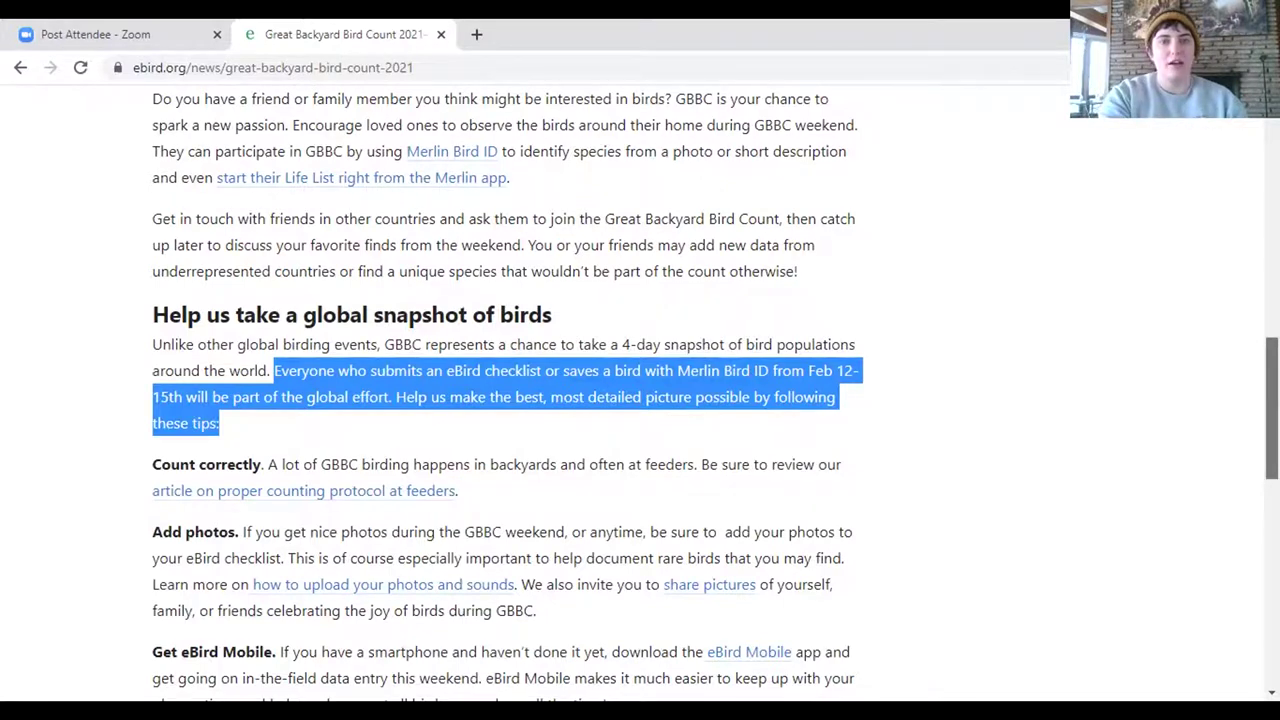
Scroll the signed-in eBird home page to the world stats: 427 species, 5,638 checklists
drag(1272, 400, 1233, 262)
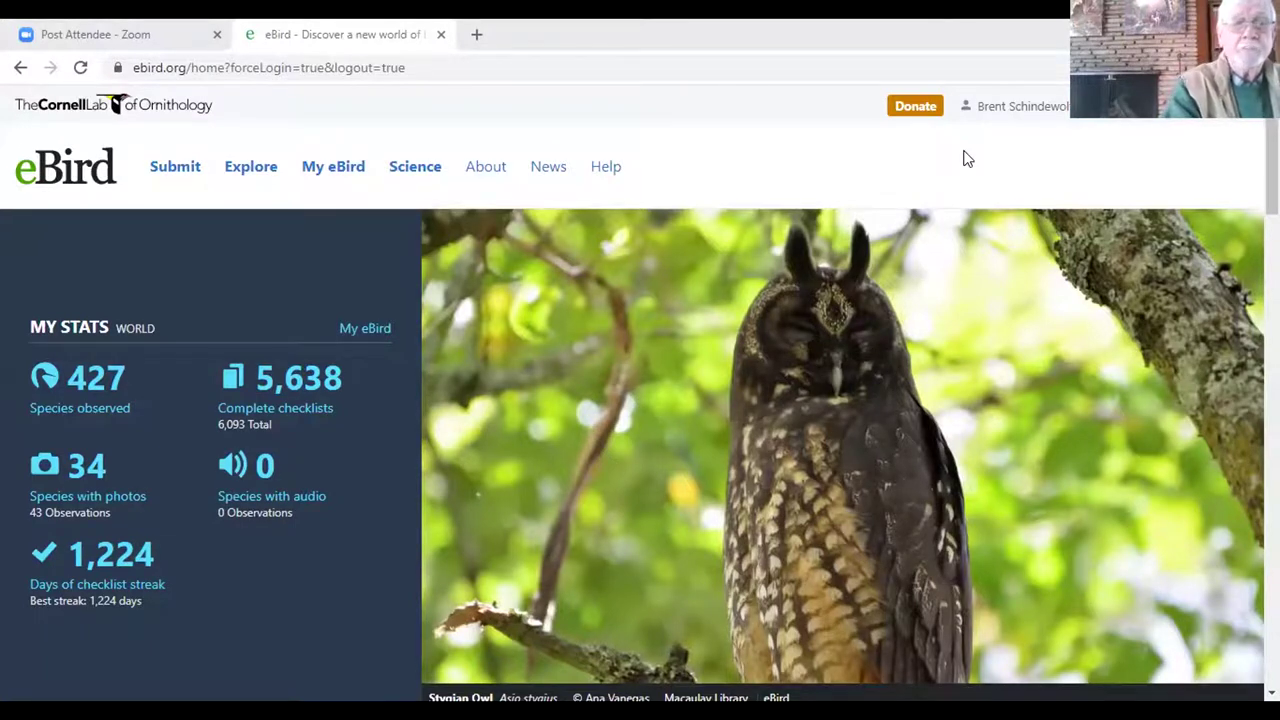
Start a new checklist submission from eBird's Submit link
click(168, 168)
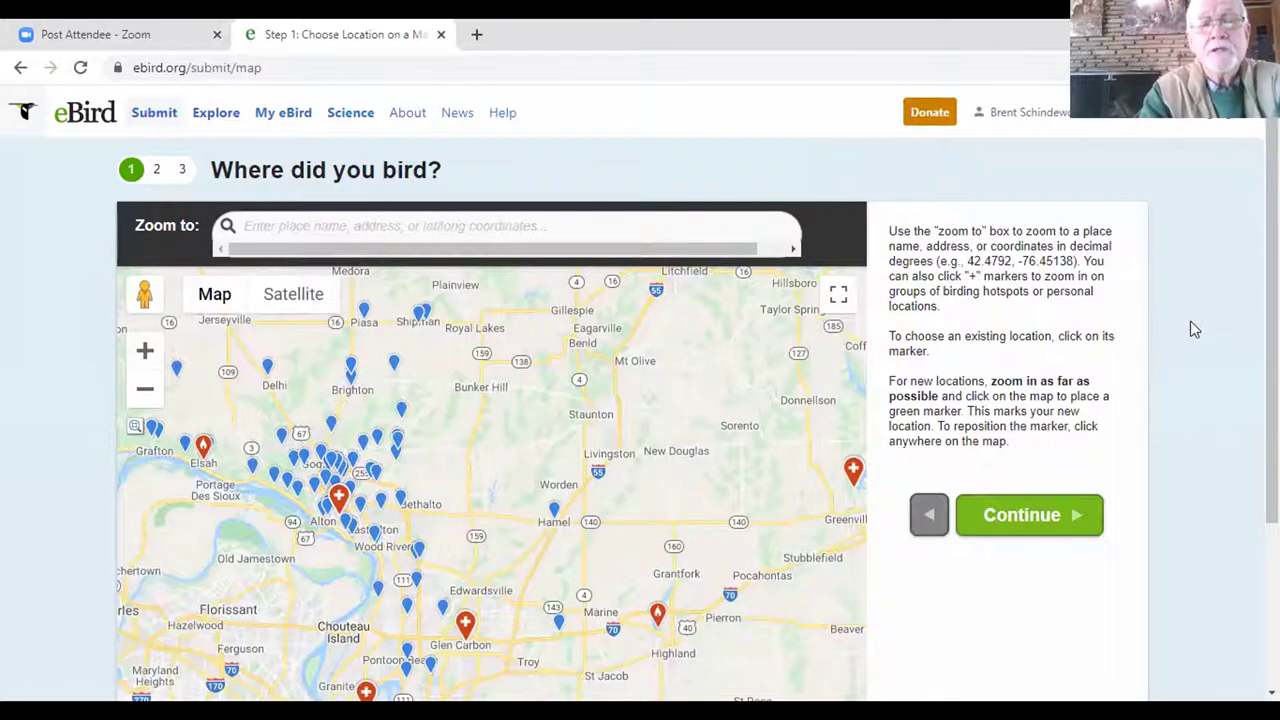
Zoom the map into Godfrey and pick the Lewis and Clark hotspot, Madison County, Illinois
scroll(226, 517, up, 2)
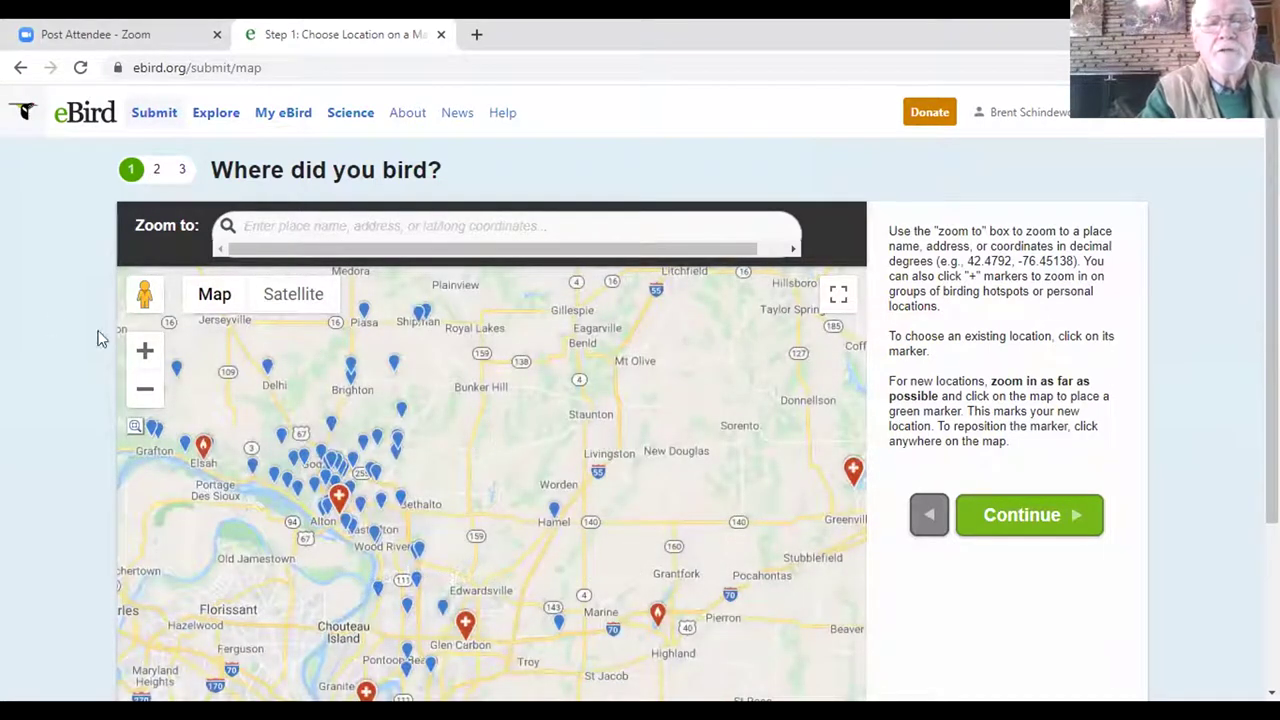
click(146, 355)
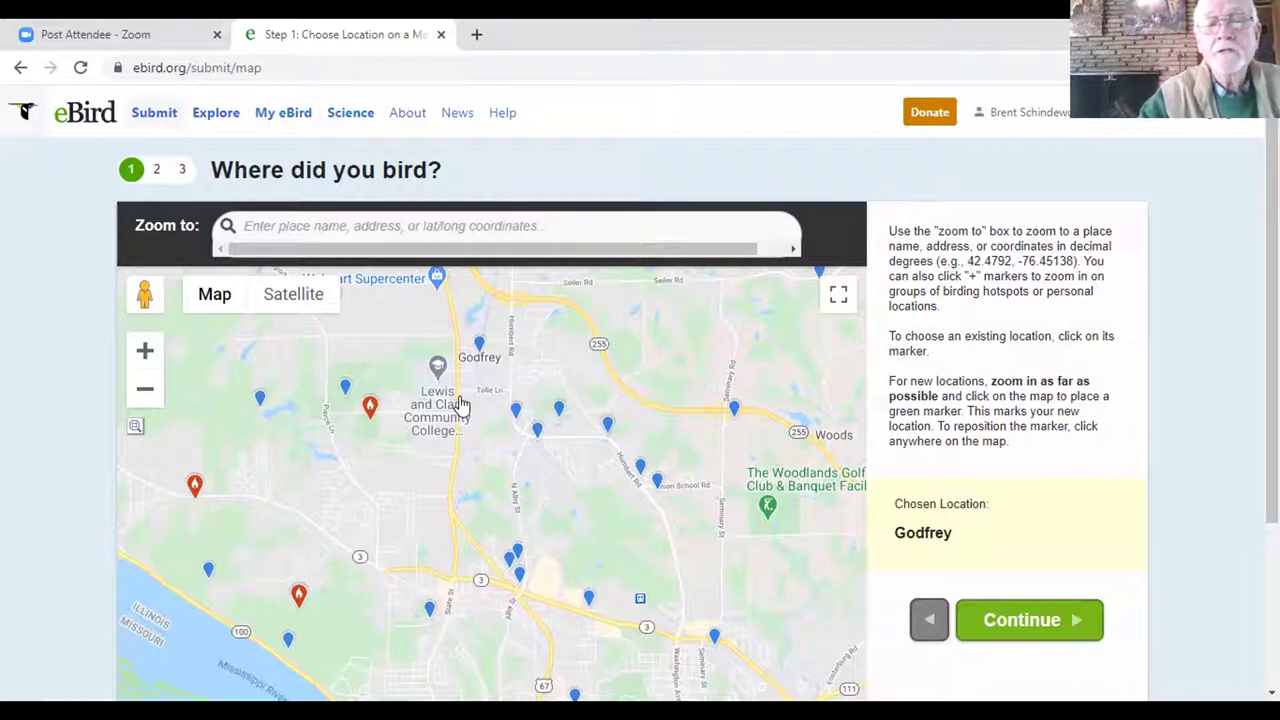
click(434, 366)
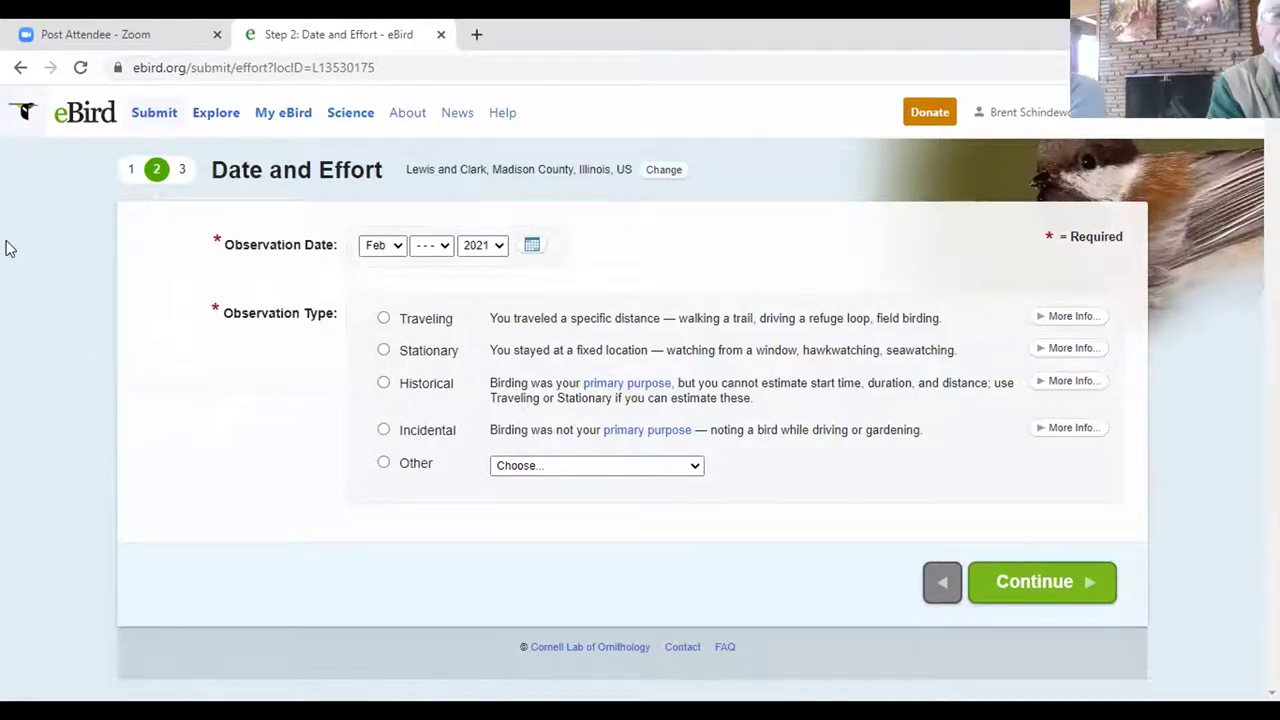
Change the observation day to 8, making the date Feb 8, 2021
click(433, 247)
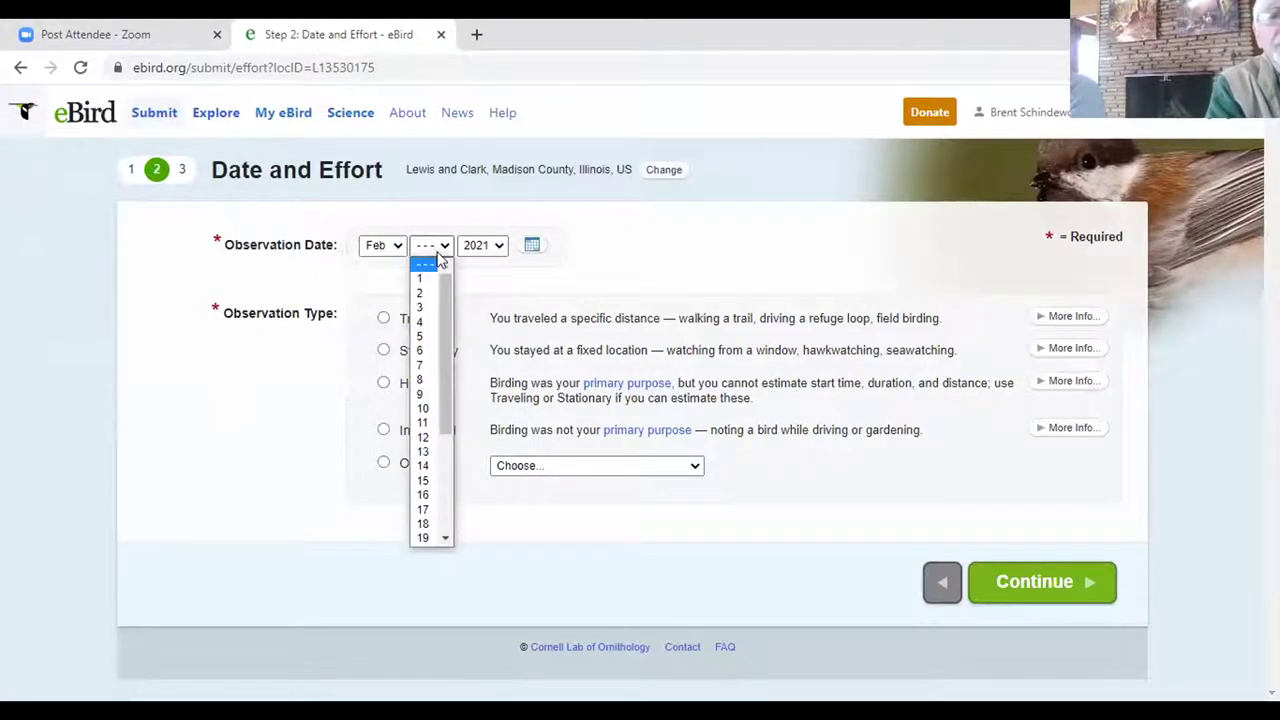
click(420, 379)
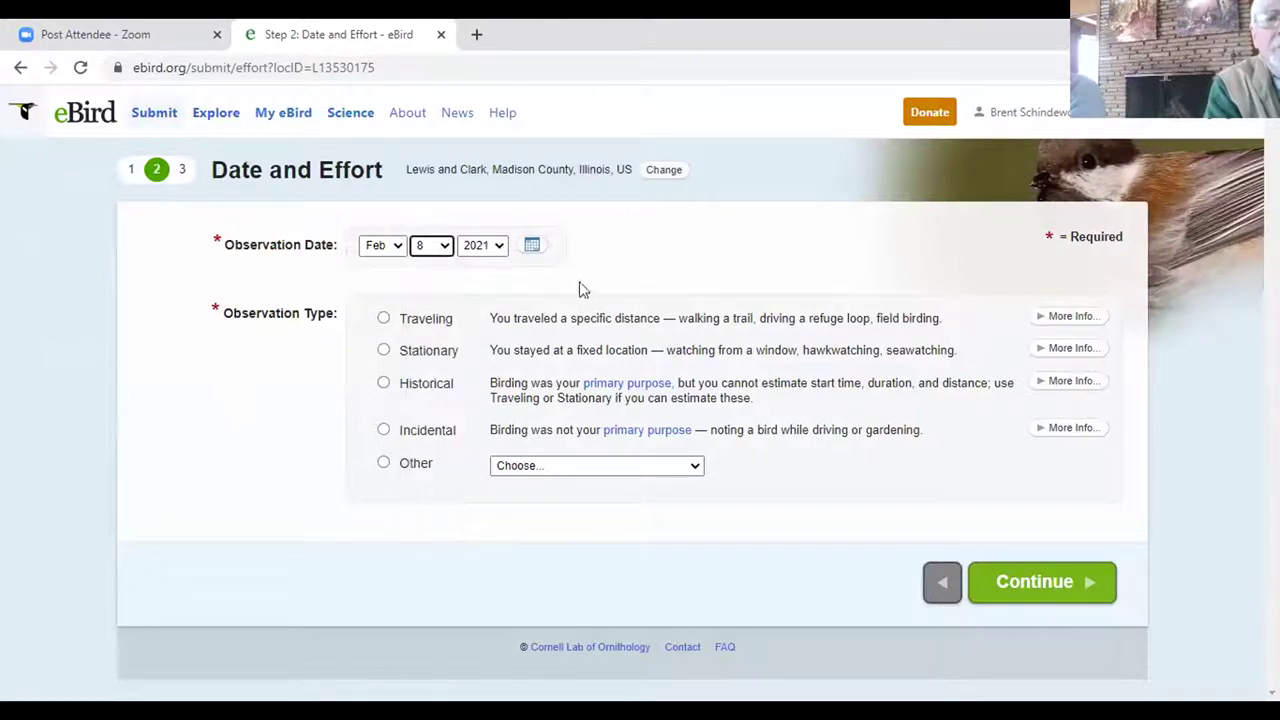
click(634, 278)
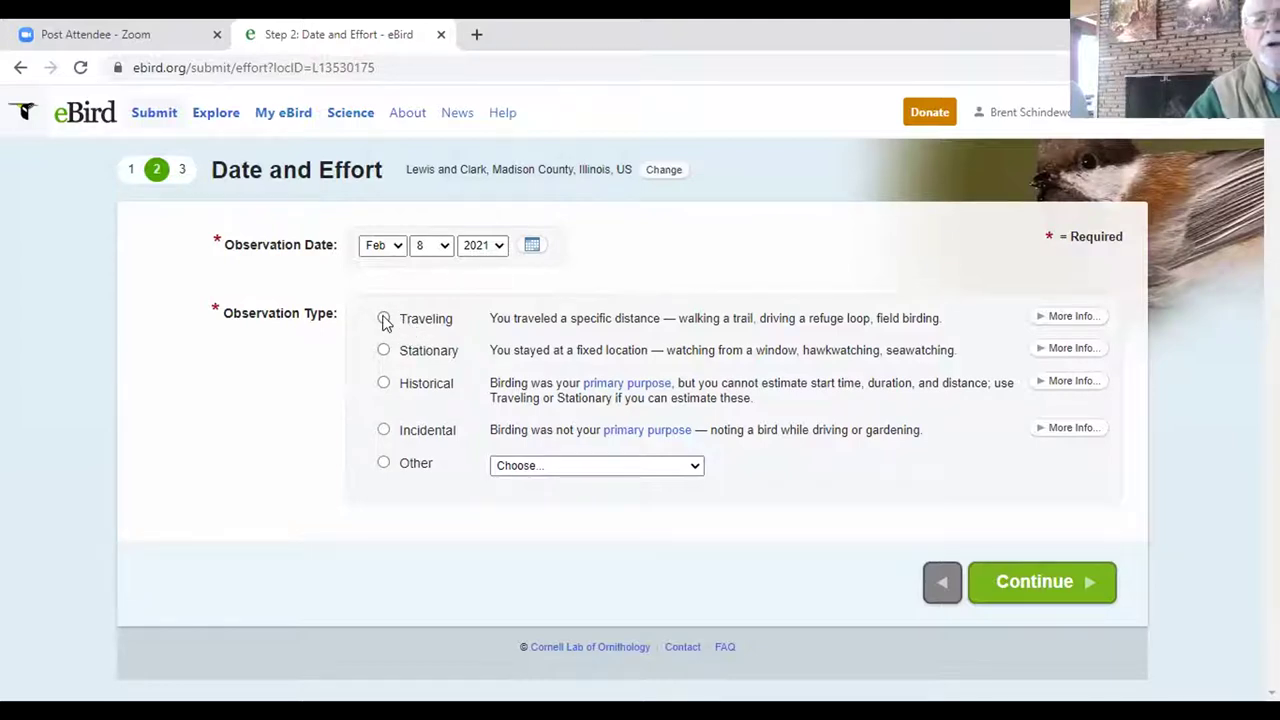
Choose the Traveling protocol with a 1:00 PM start time
click(386, 322)
right_click(394, 334)
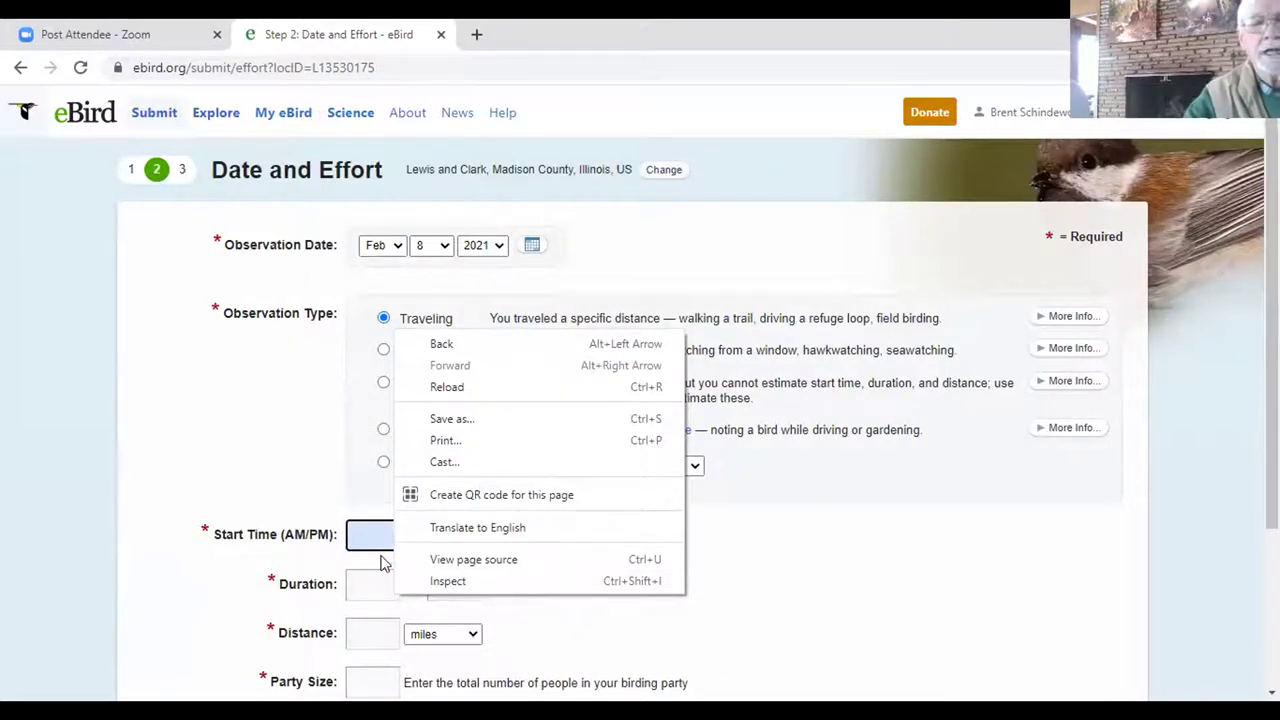
click(234, 366)
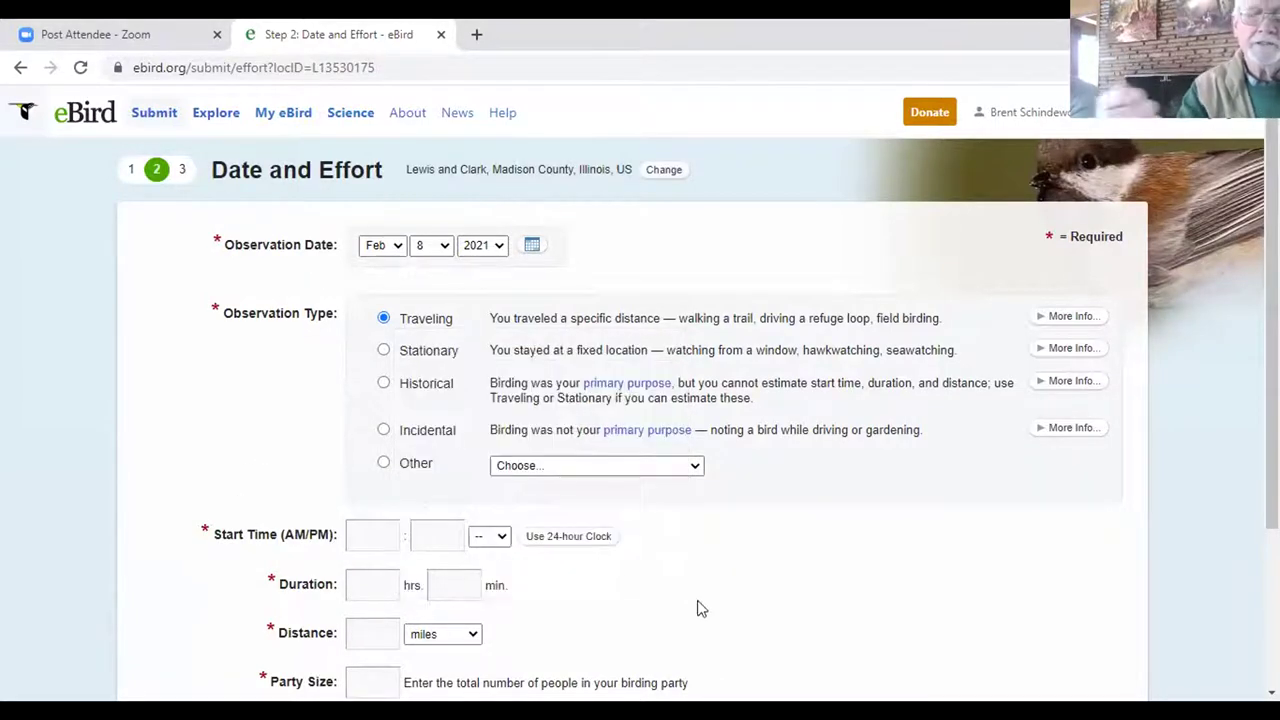
scroll(697, 606, down, 3)
click(405, 348)
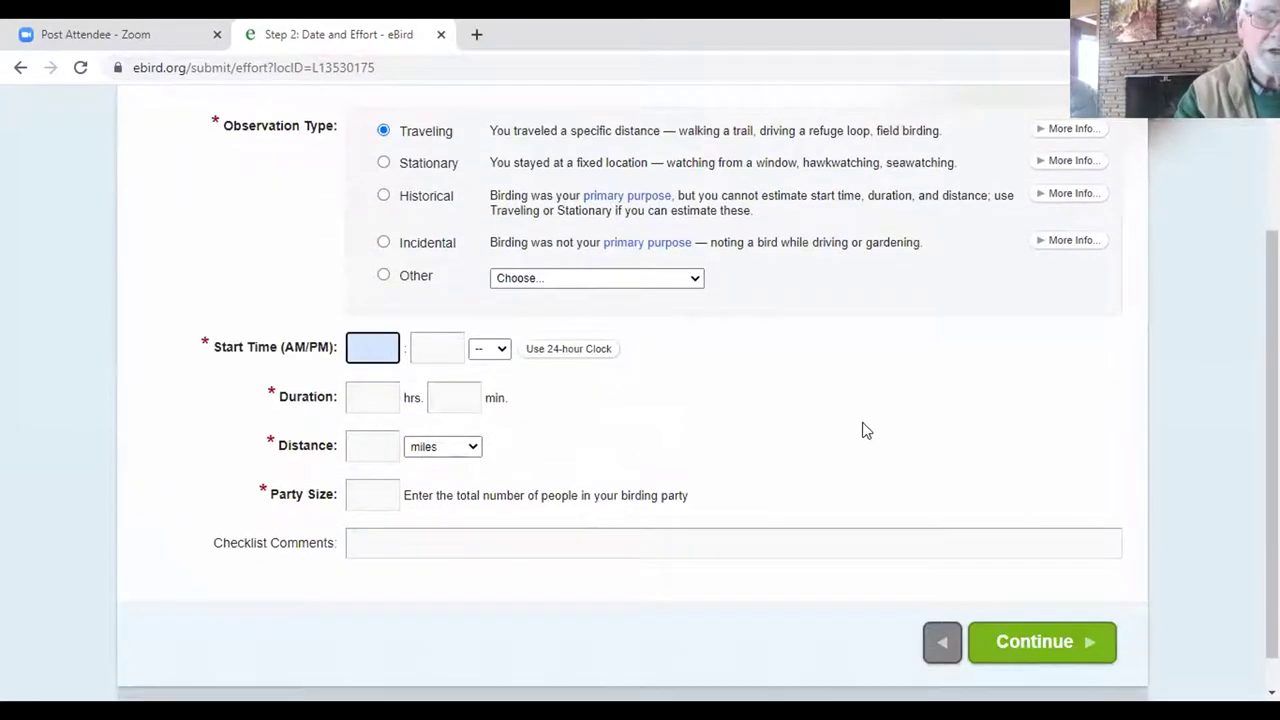
text(1)
scroll(700, 400, down, 1)
click(490, 310)
click(486, 353)
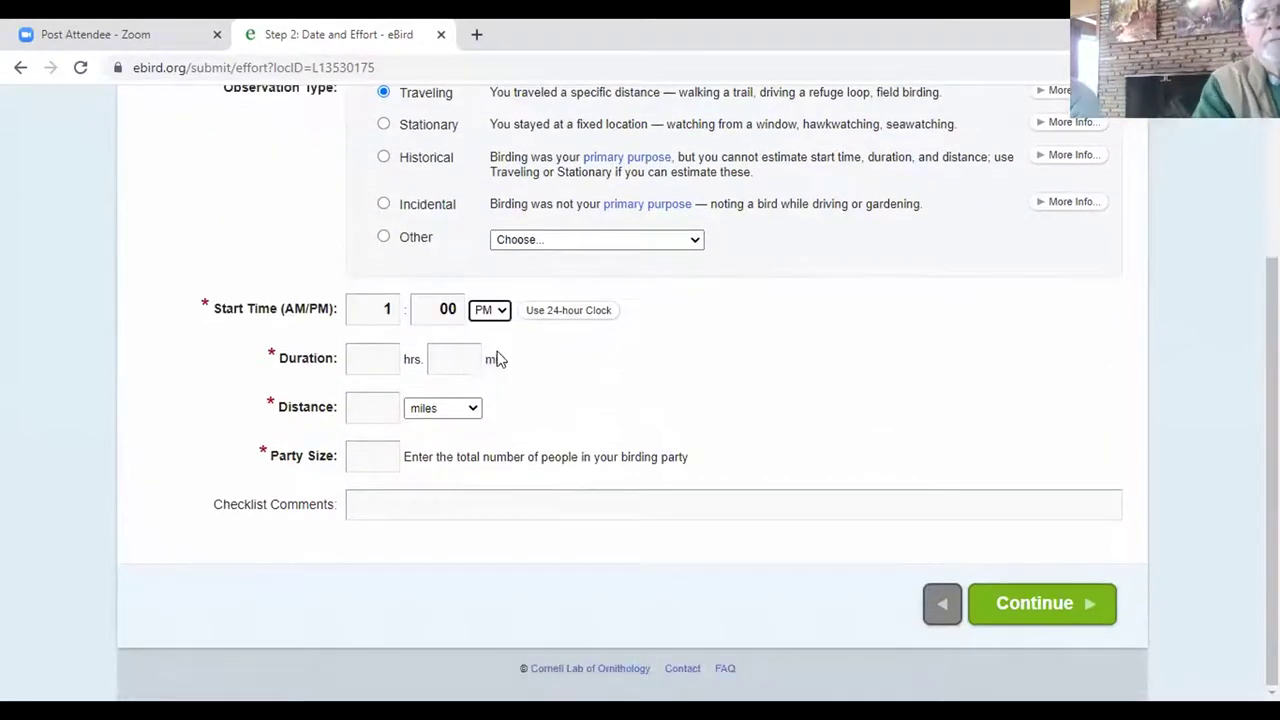
Enter duration 1 hour, distance .75 miles, party size 3, and comment '20 degrees and overcast'
click(392, 354)
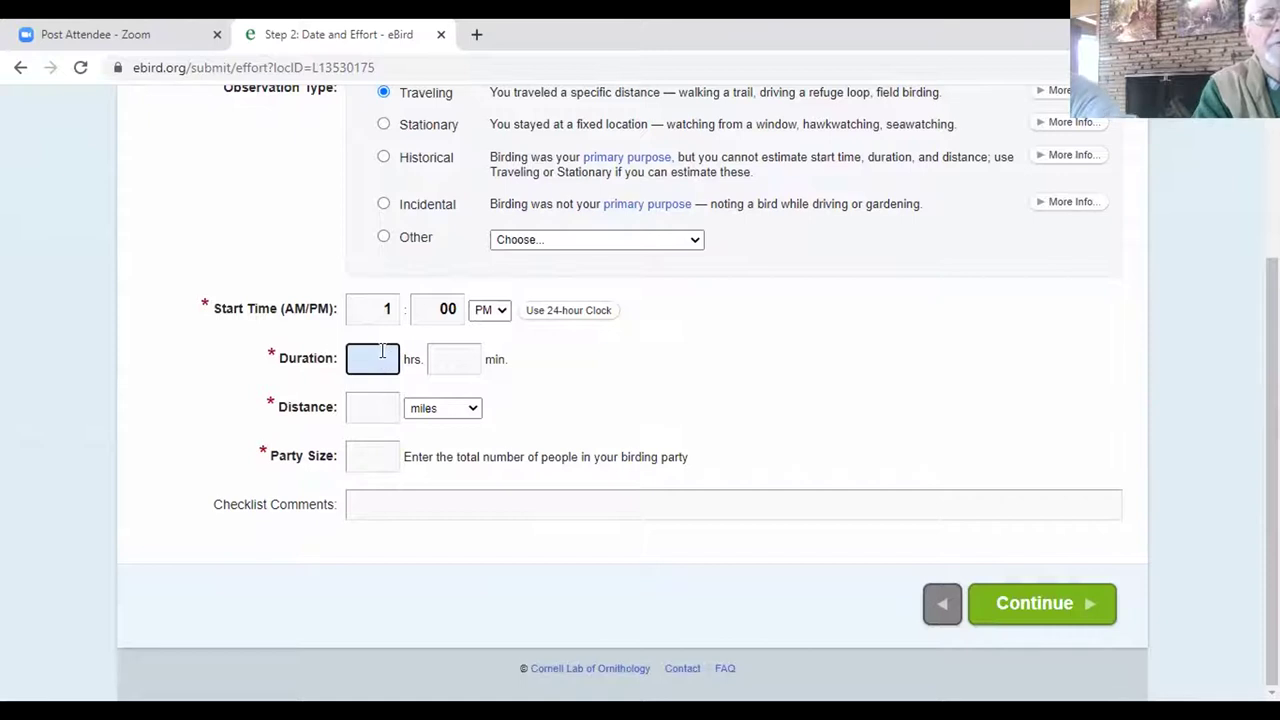
text(1)
key(Tab)
key(Tab)
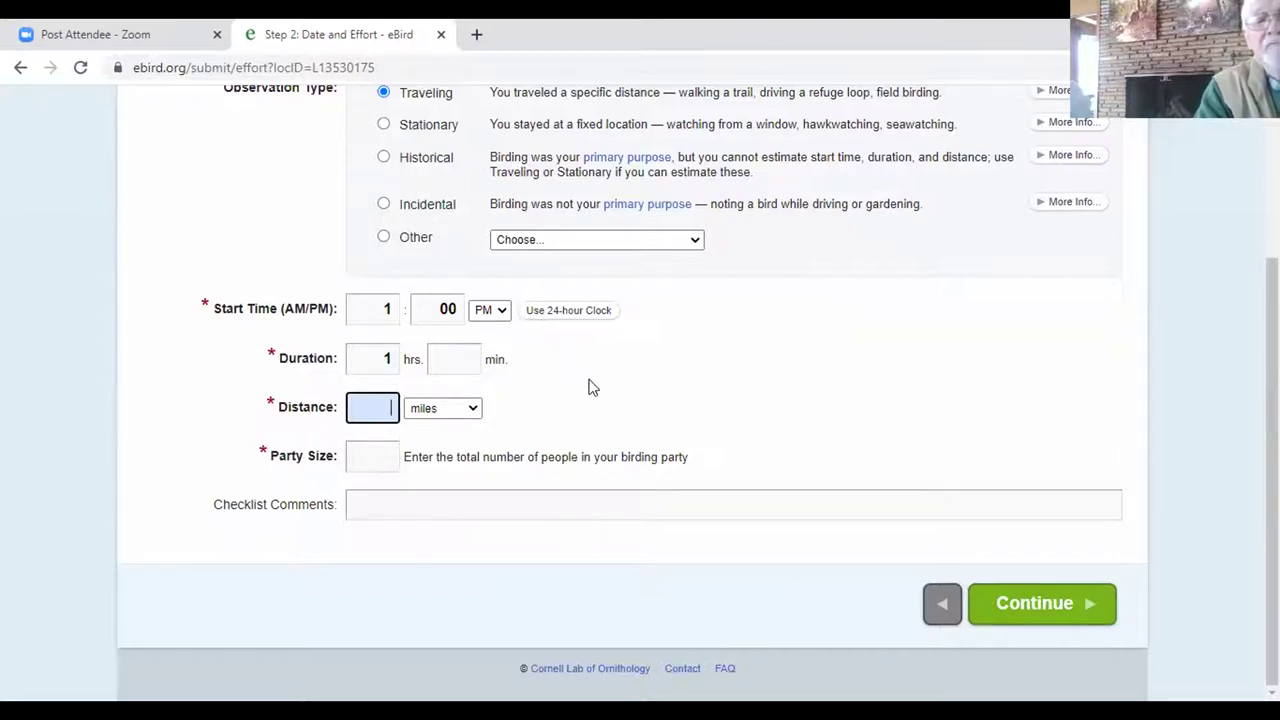
text(.75)
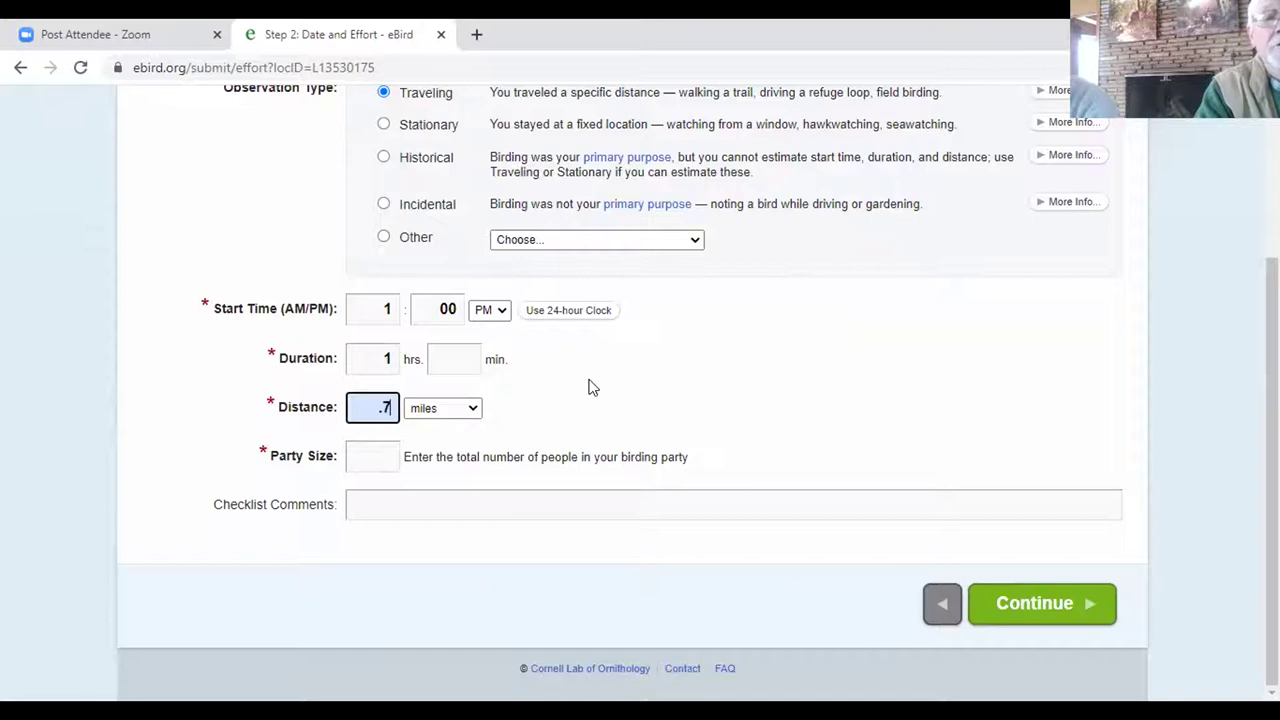
click(382, 459)
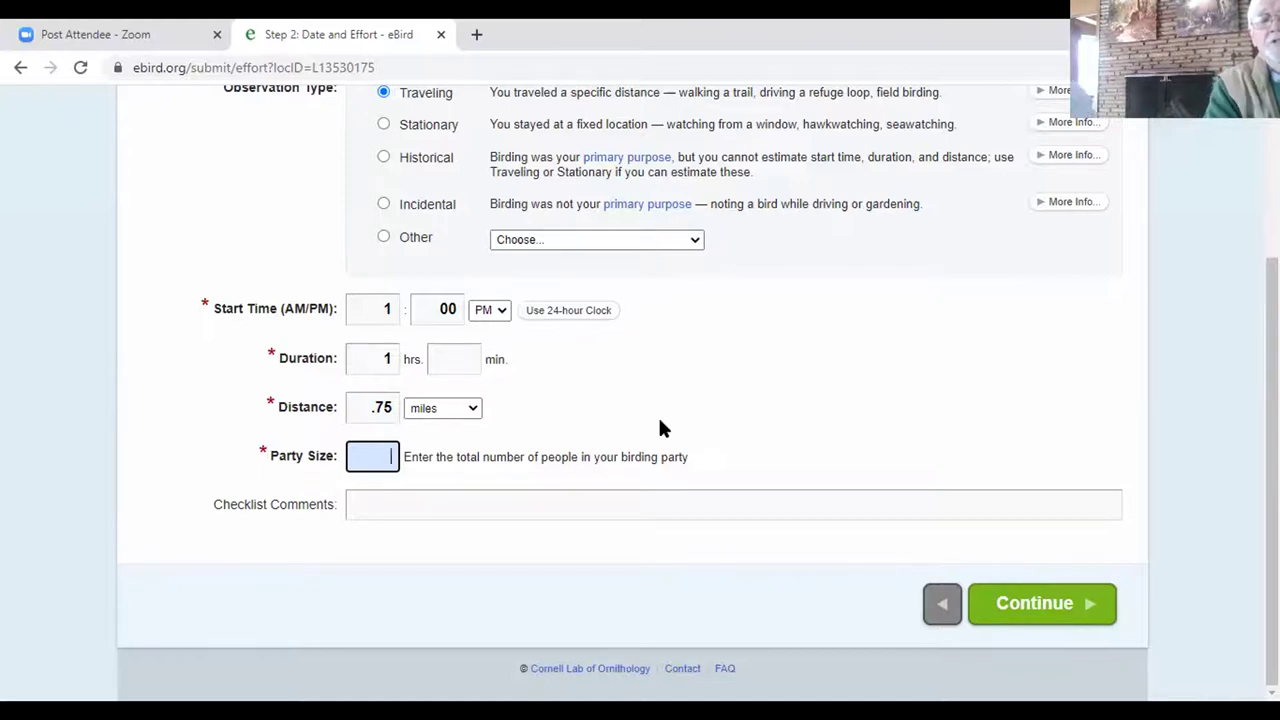
text(3)
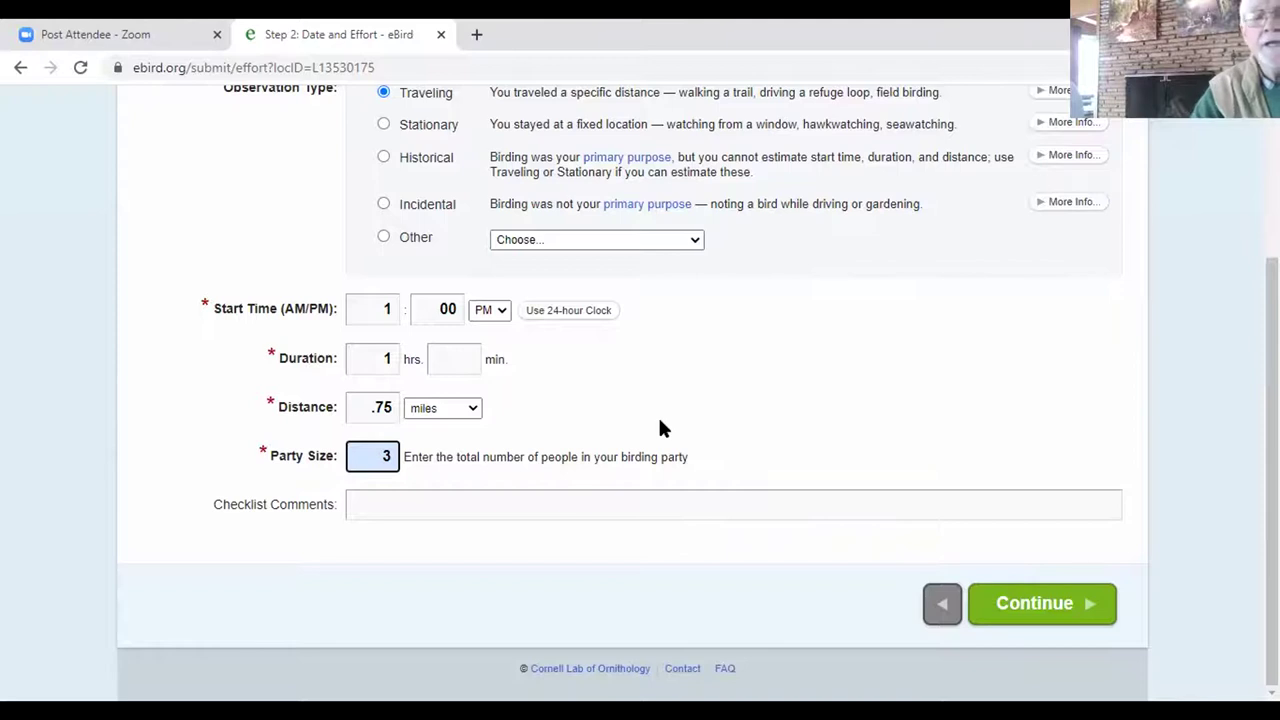
click(360, 492)
text(20 degrees )
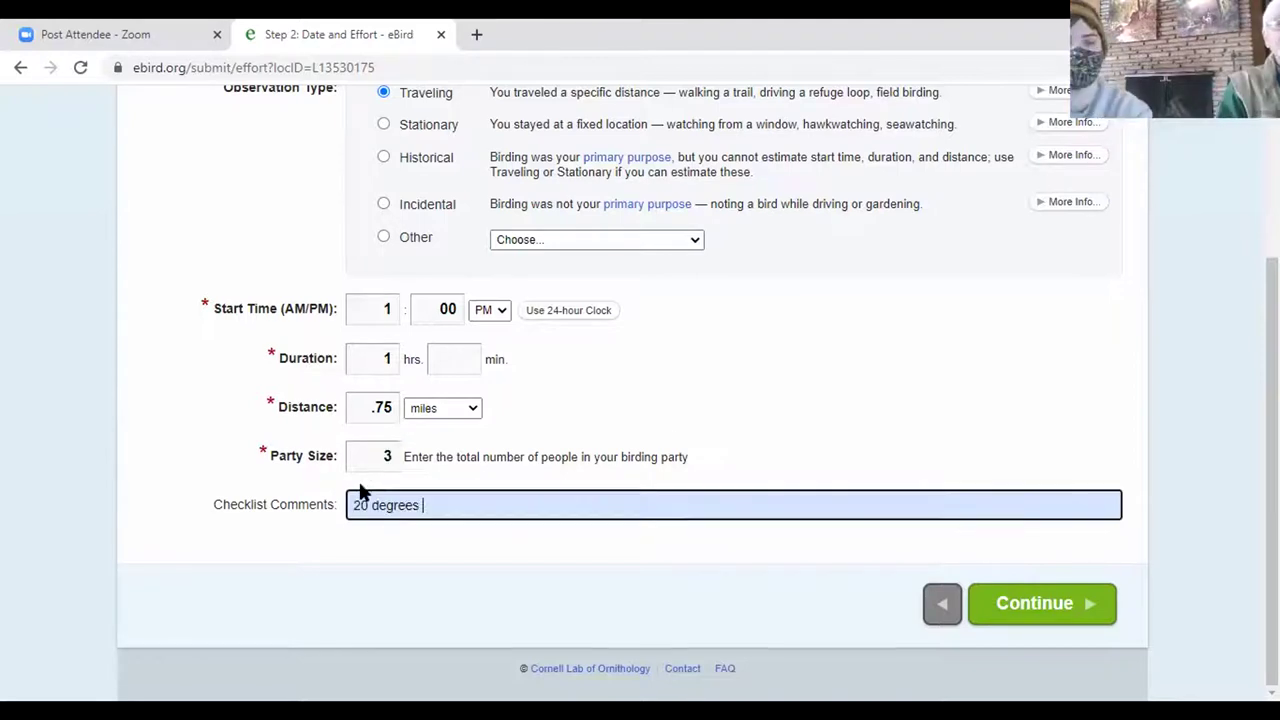
text(and overc)
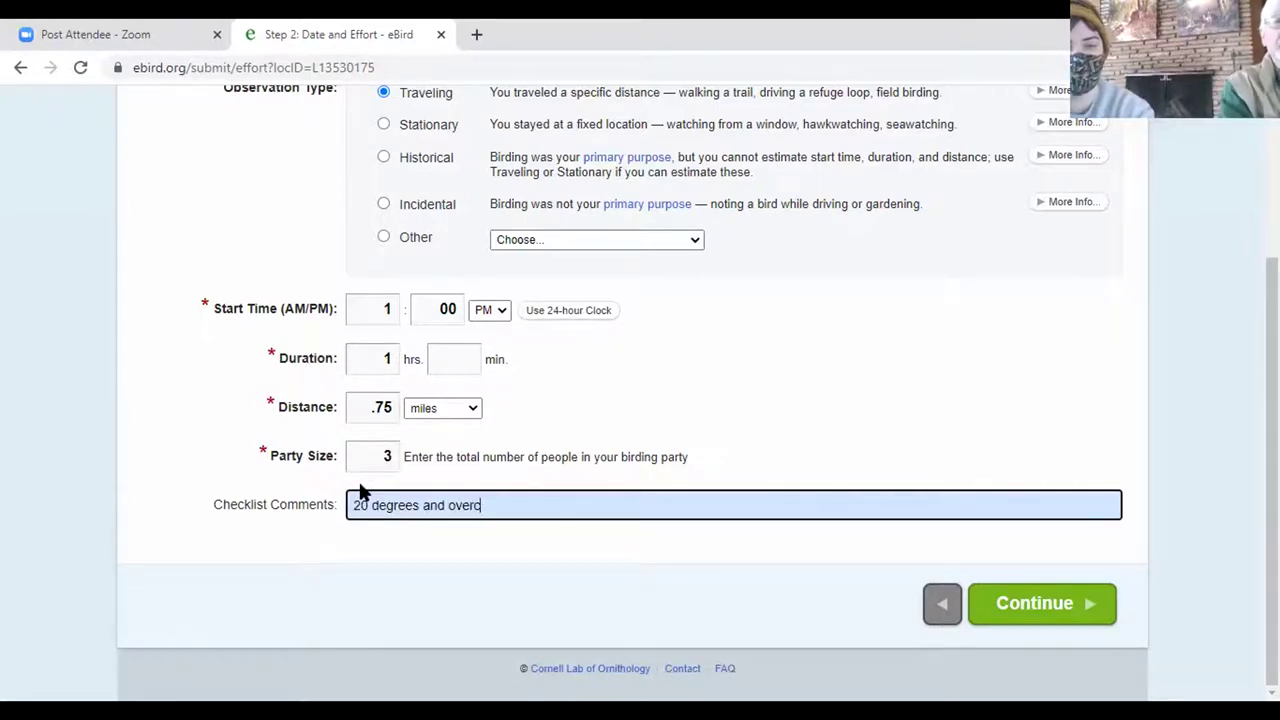
text(ast)
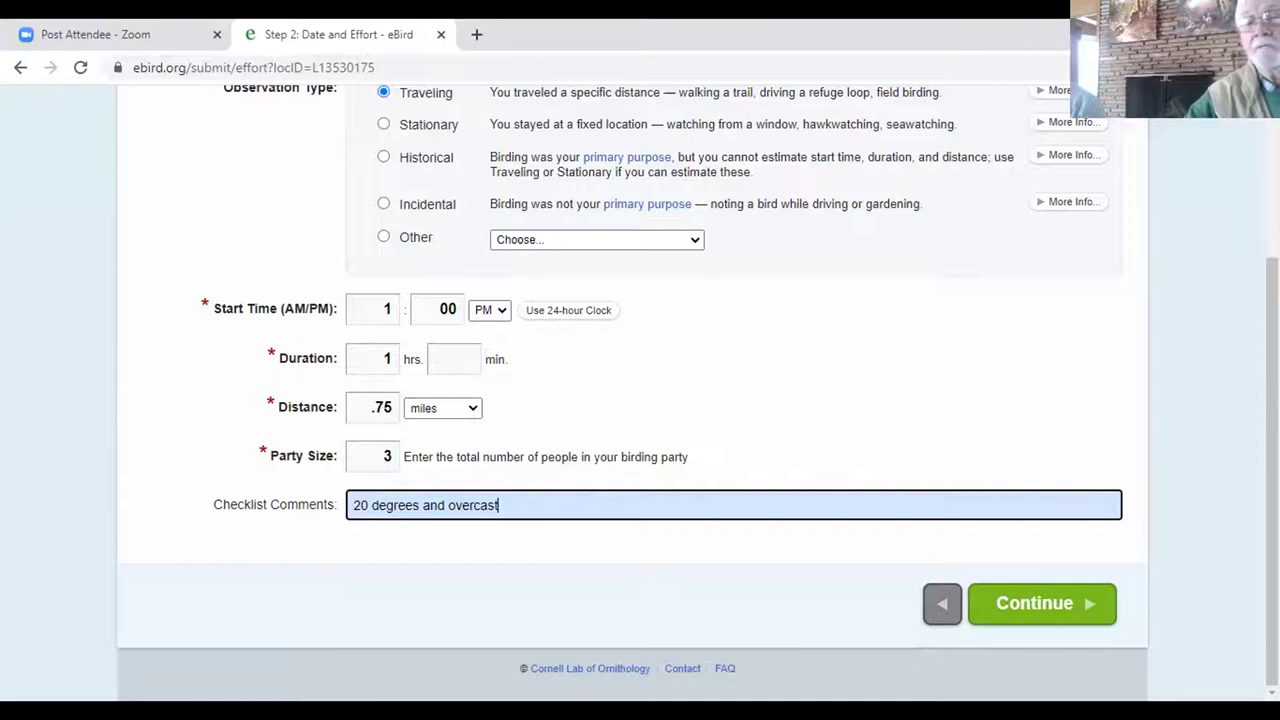
Continue to the 'What did you see or hear?' step and bring up the Add a species search
click(1006, 602)
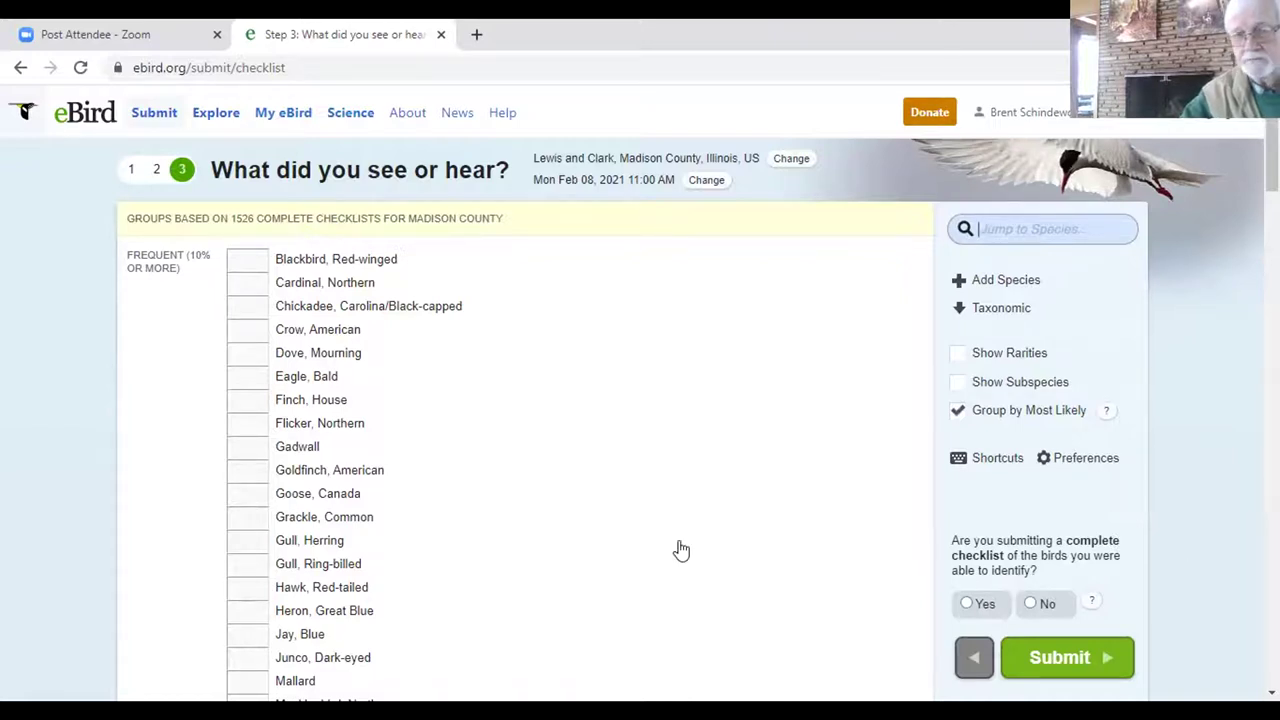
click(1017, 280)
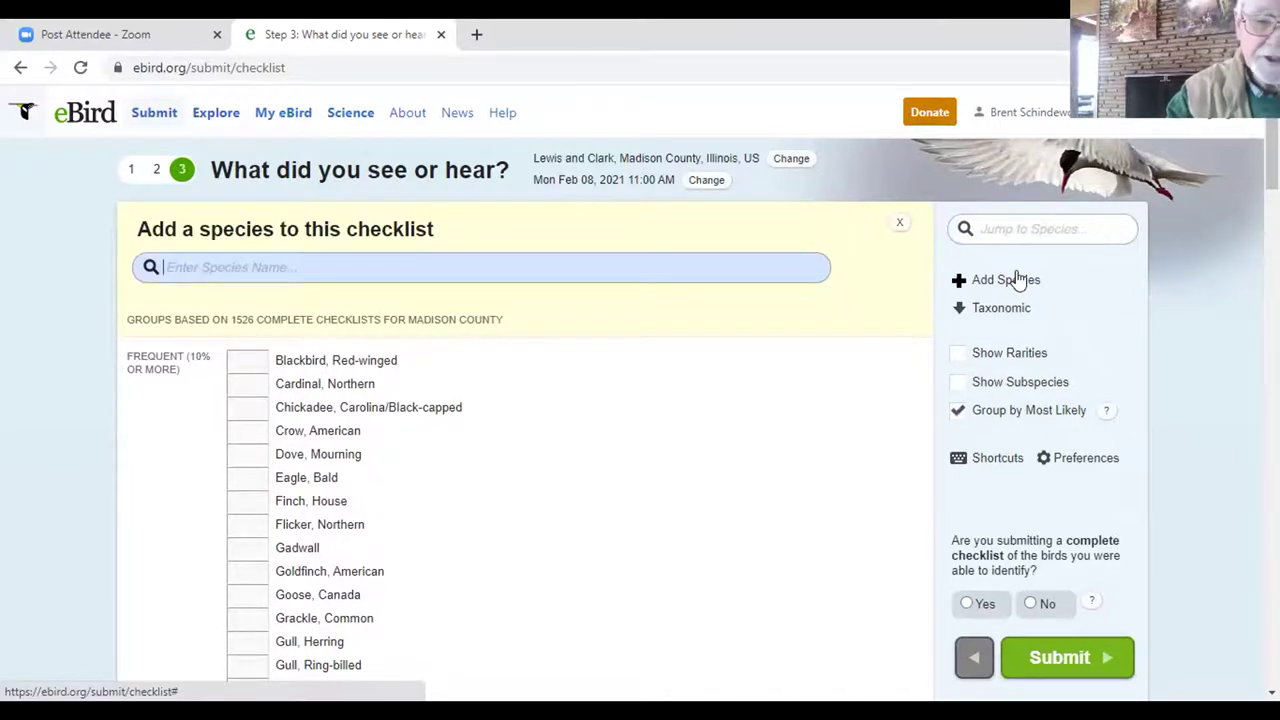
Search 'chickadee' and add Black-capped Chickadee to the checklist at a count of 1
text(chic)
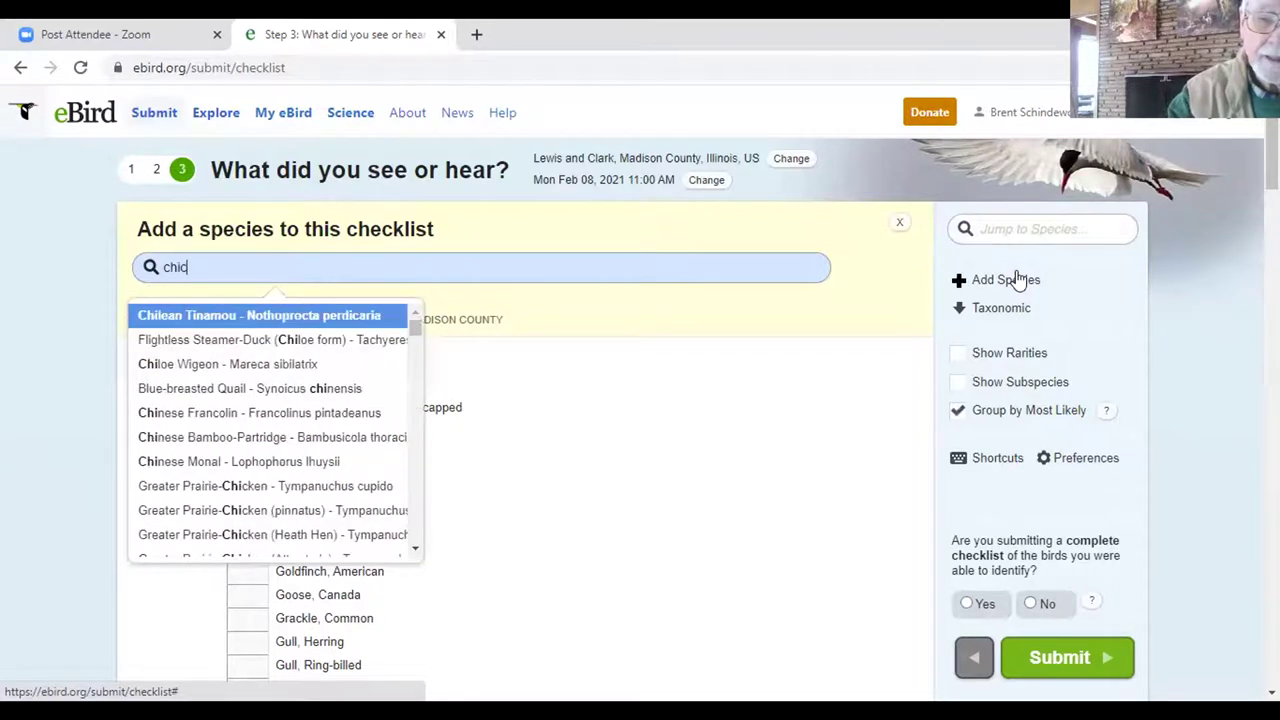
text(kadee)
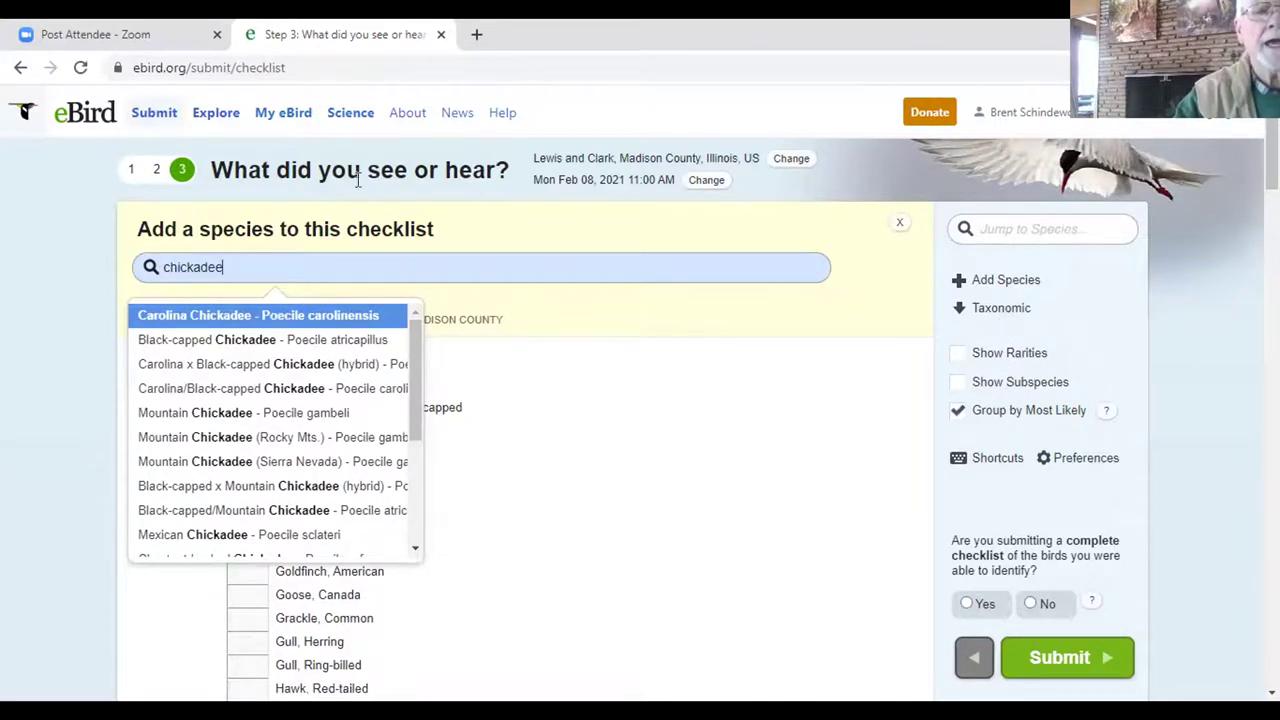
click(230, 340)
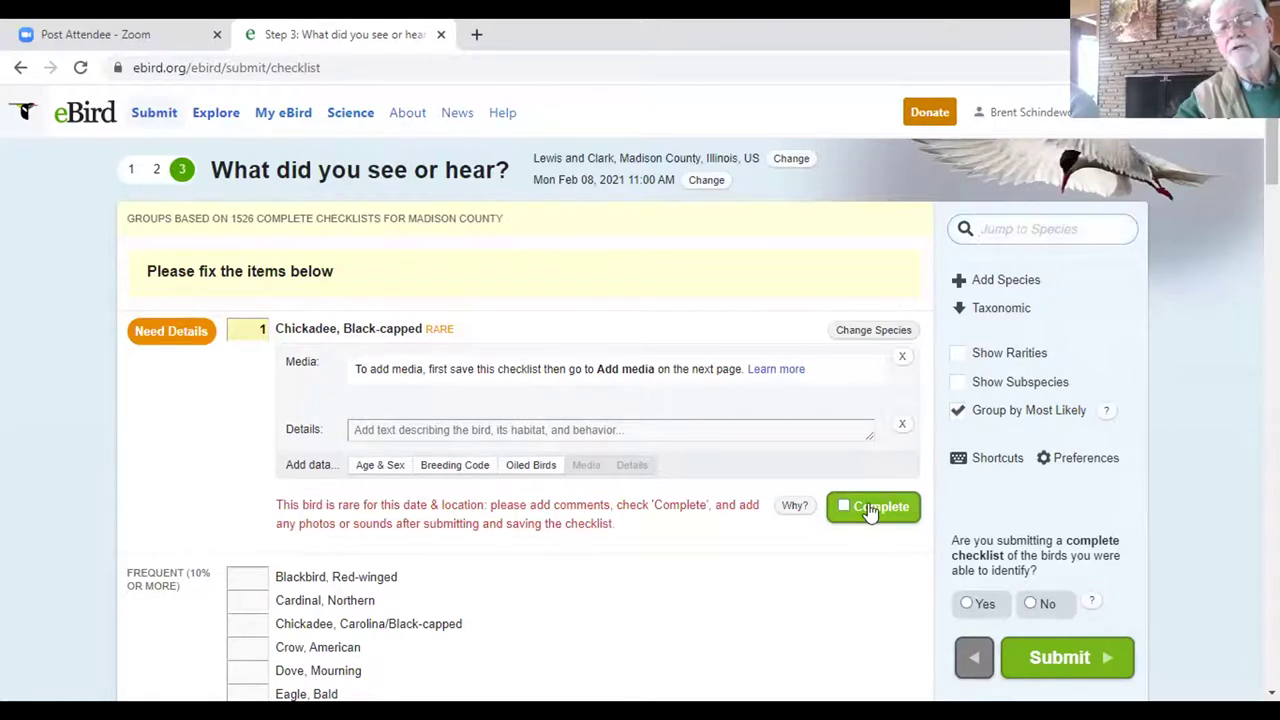
Mark the rare Black-capped Chickadee entry as Complete
click(867, 508)
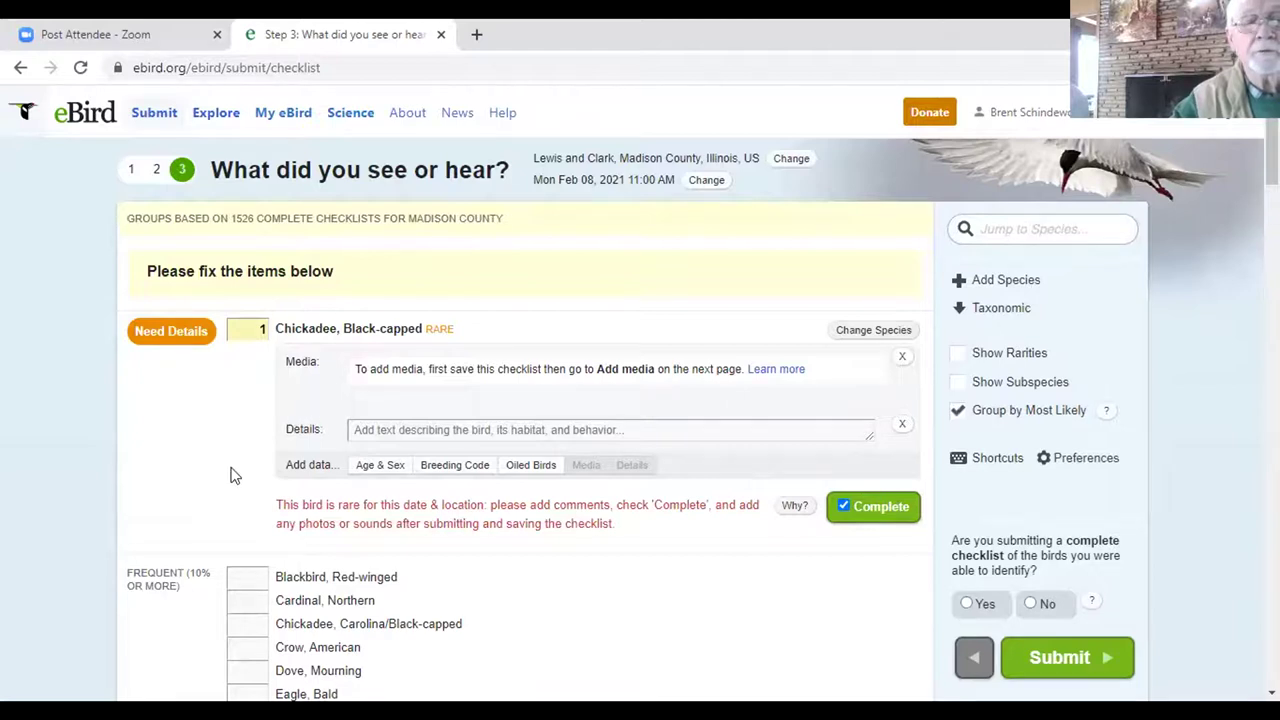
click(254, 599)
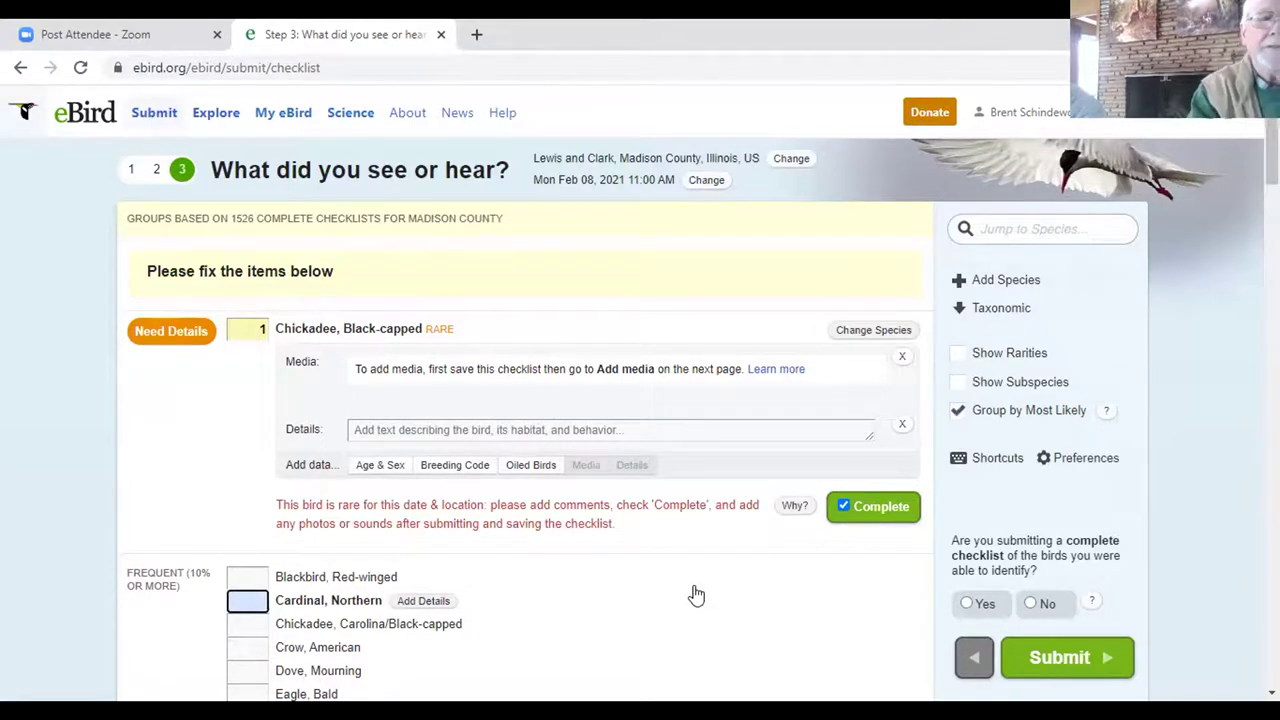
Enter counts of 5 Northern Cardinals and 3 American Crows
text(5)
scroll(634, 589, down, 2)
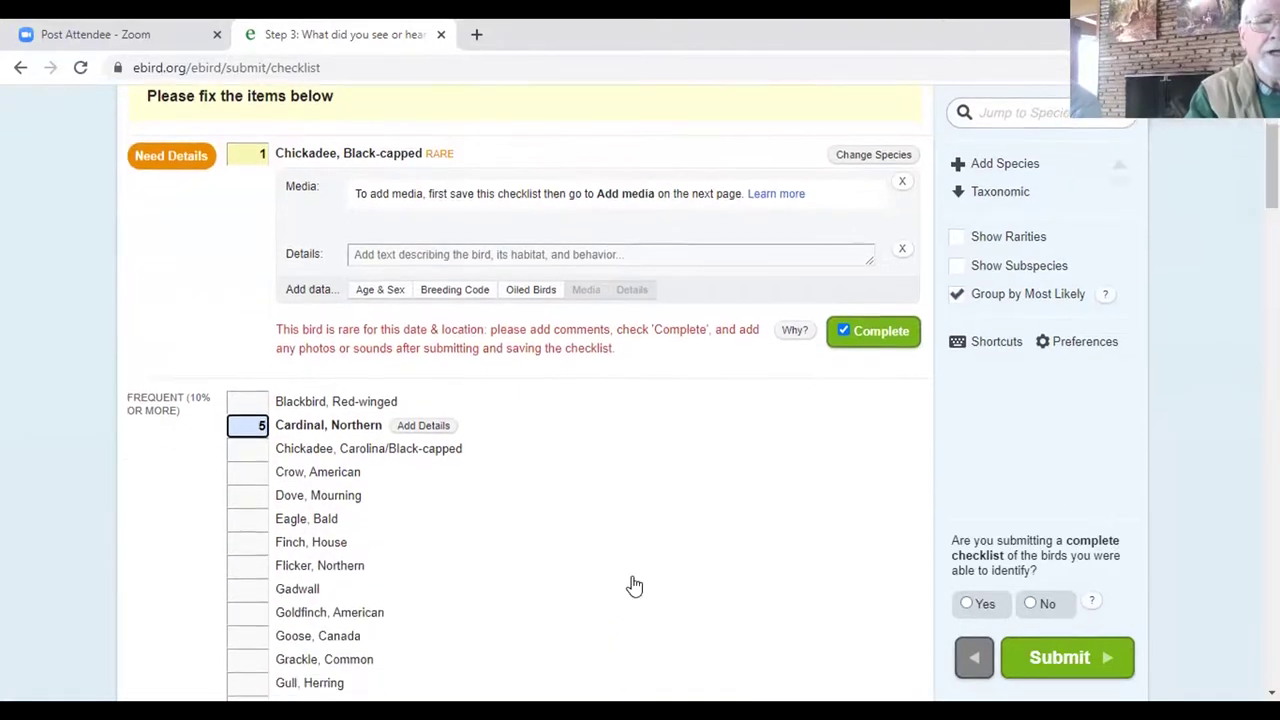
scroll(634, 586, down, 2)
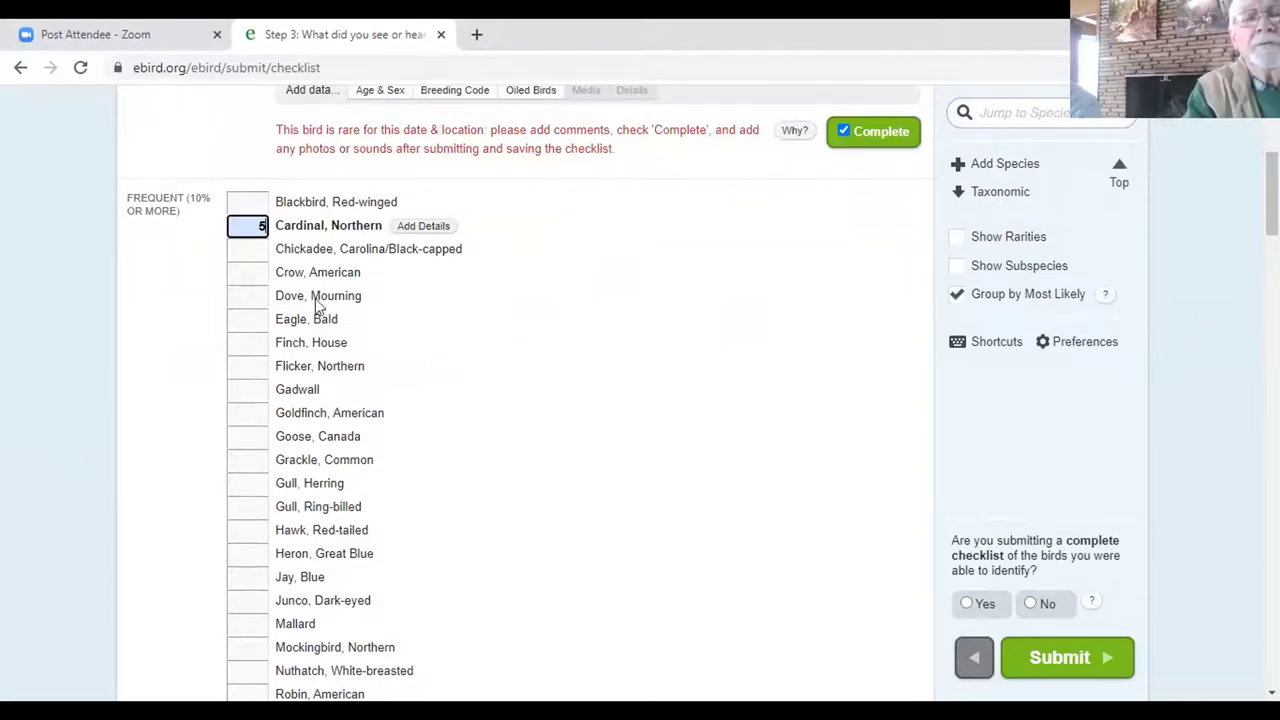
click(258, 274)
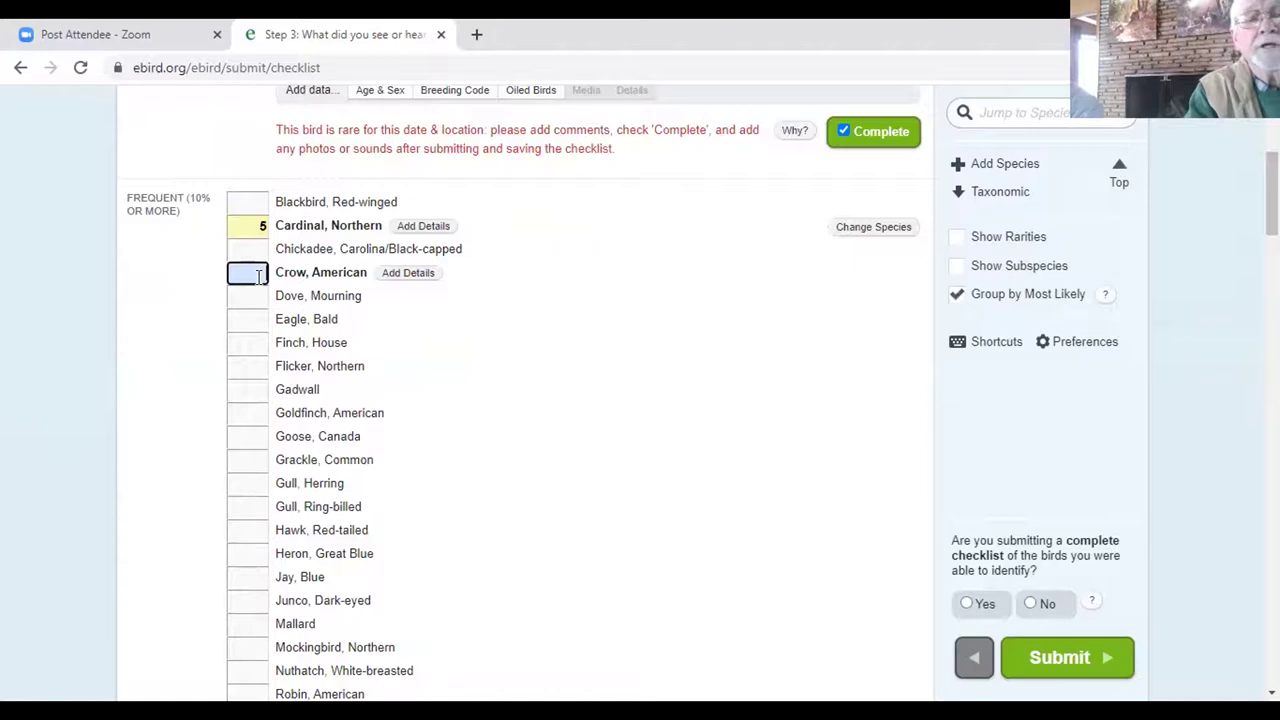
text(3)
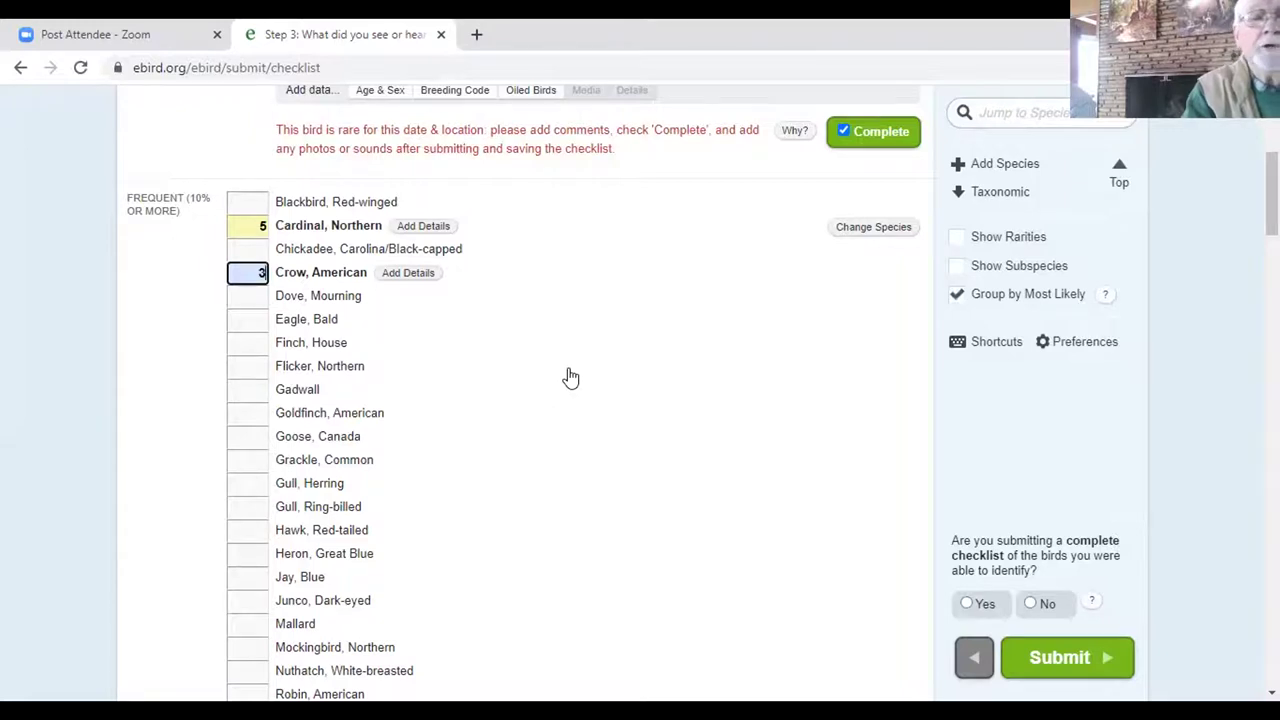
scroll(570, 377, down, 1)
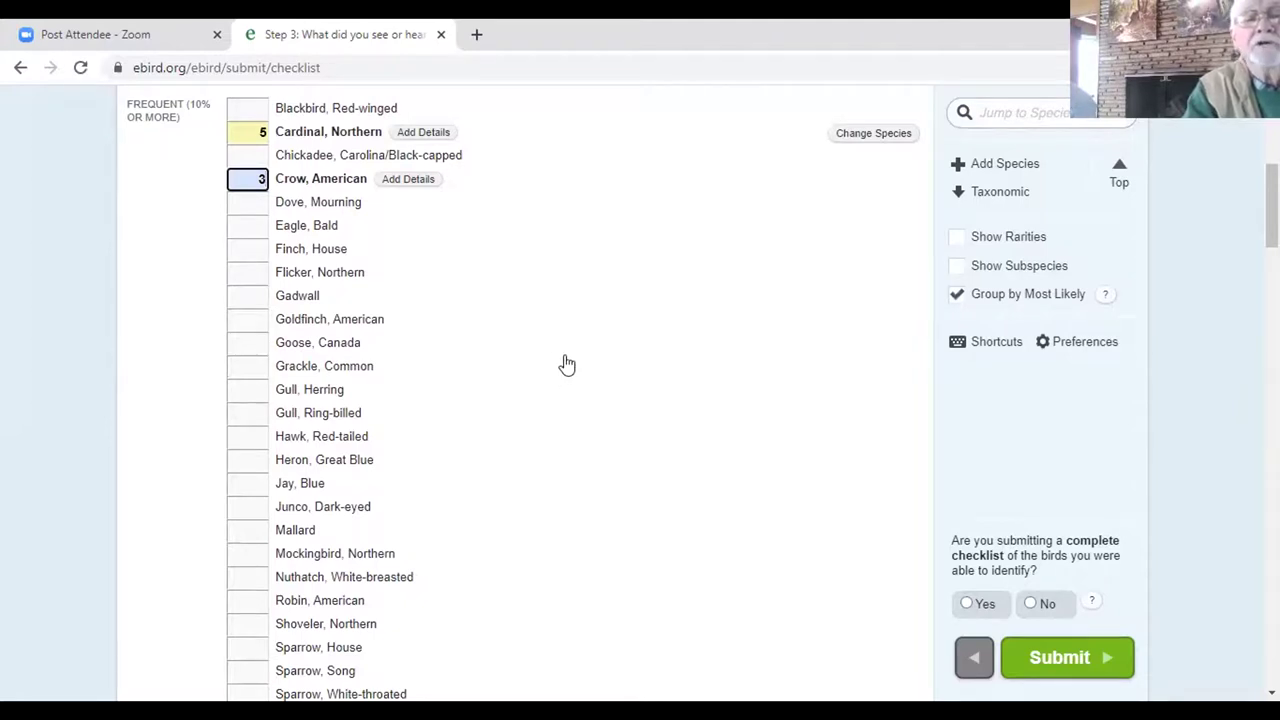
click(262, 268)
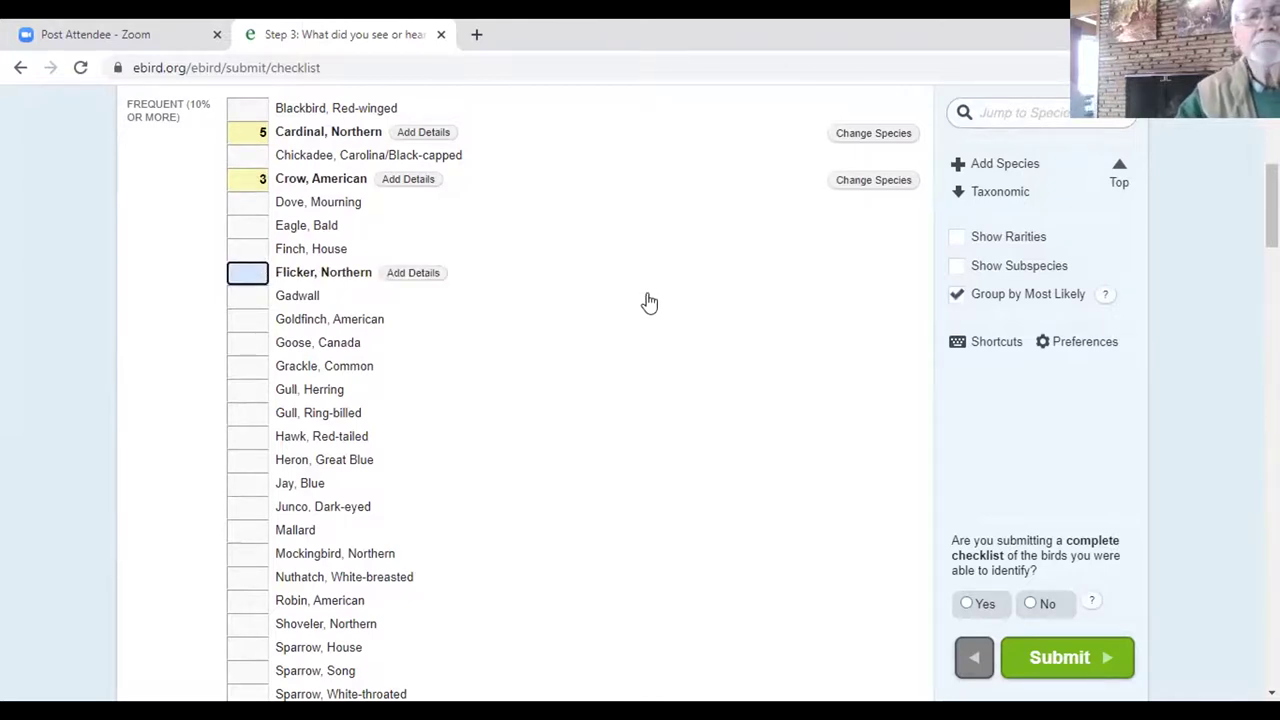
Add Age & Sex details to the Northern Flicker, recording 1 adult male
click(428, 275)
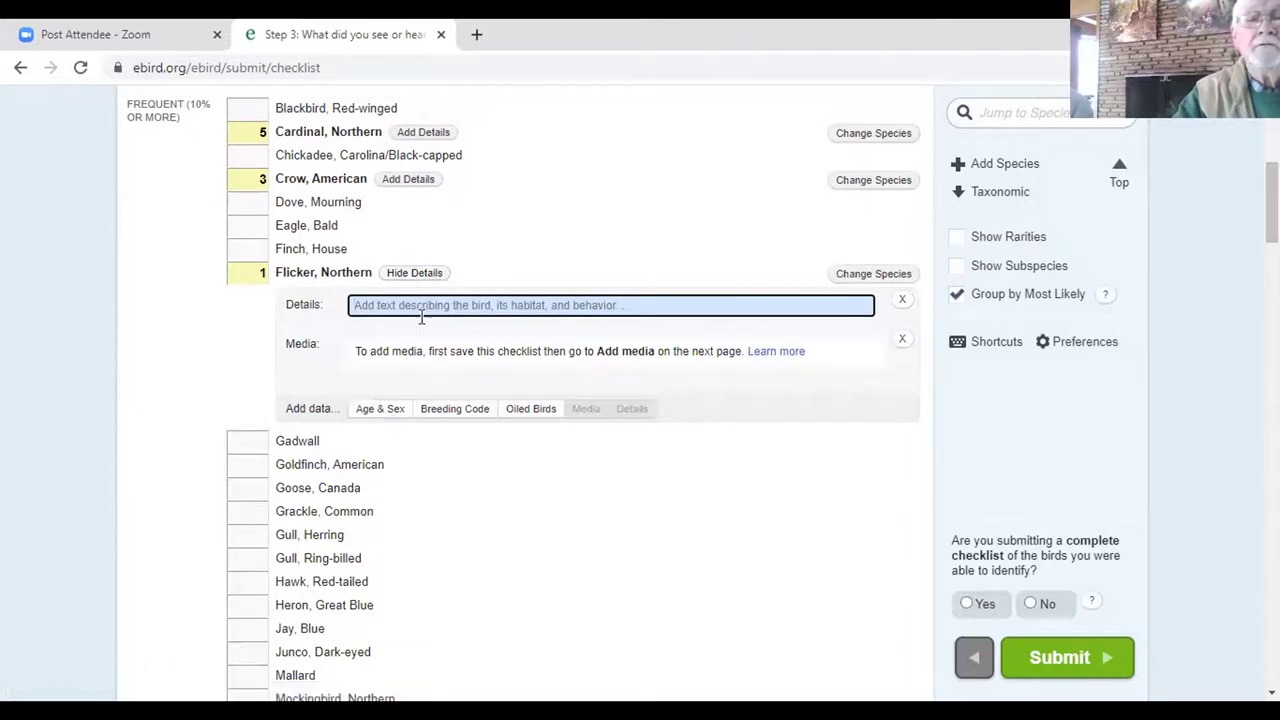
click(401, 415)
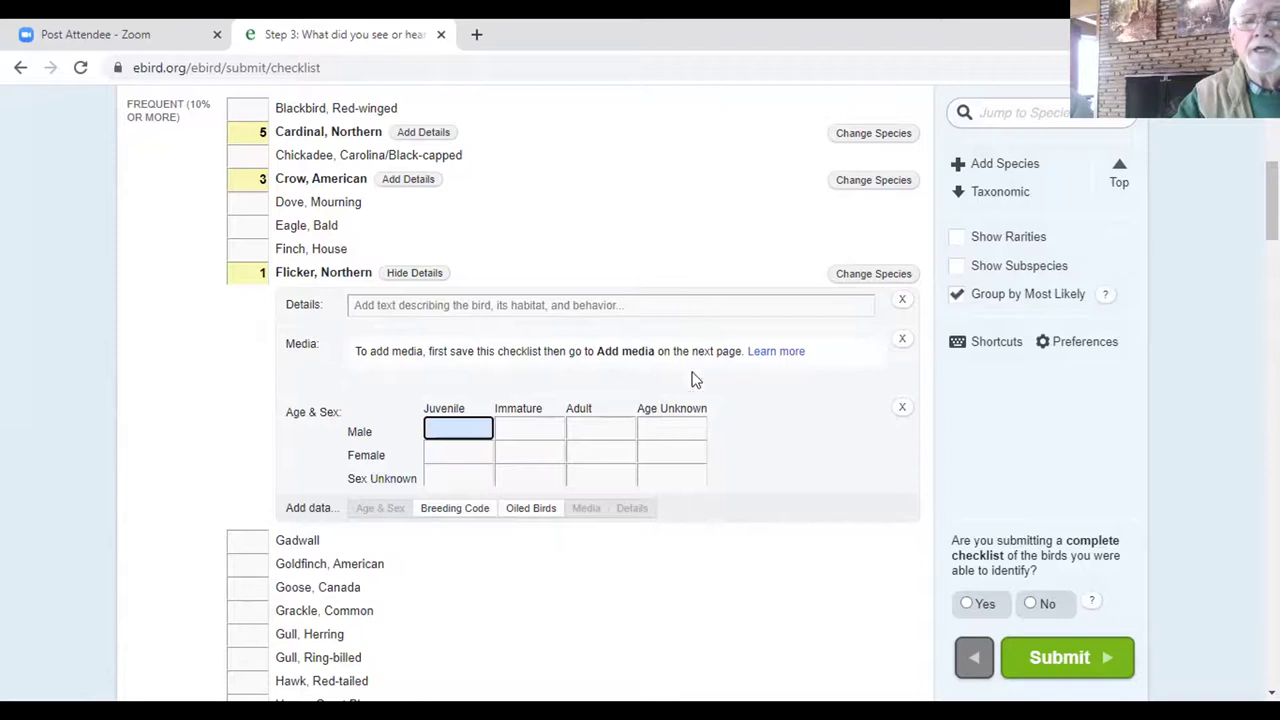
click(617, 426)
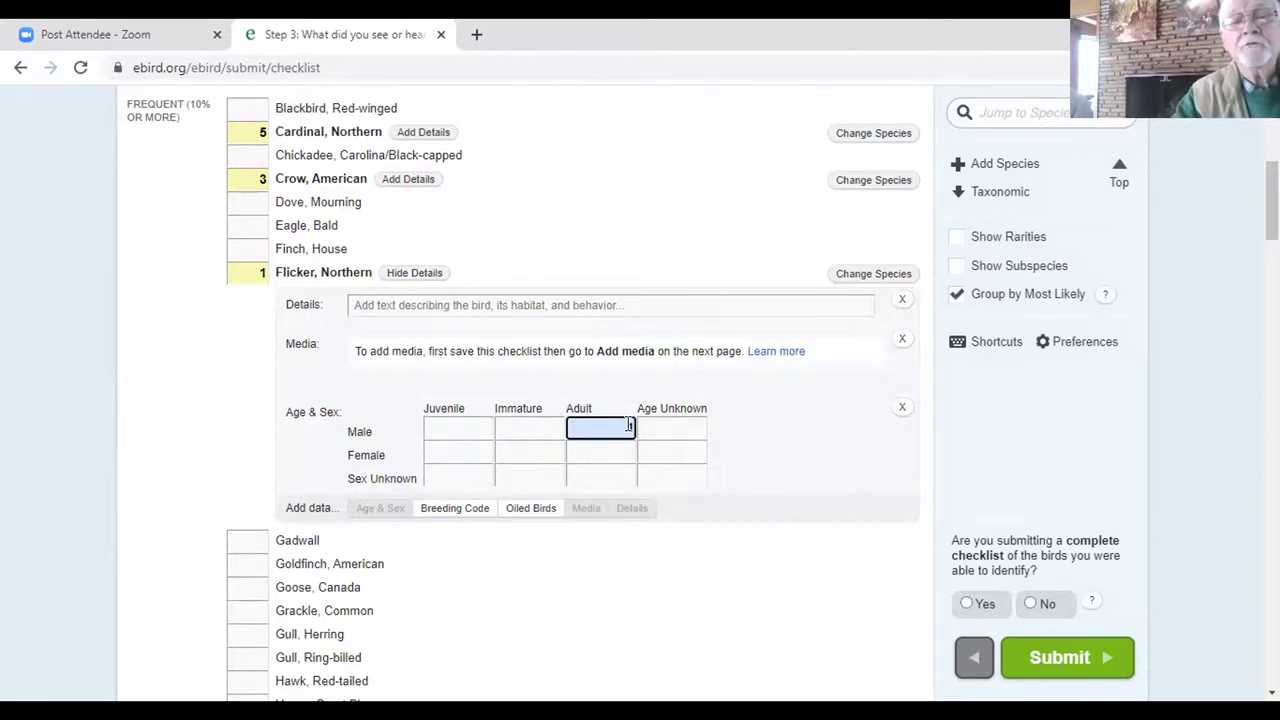
text(1)
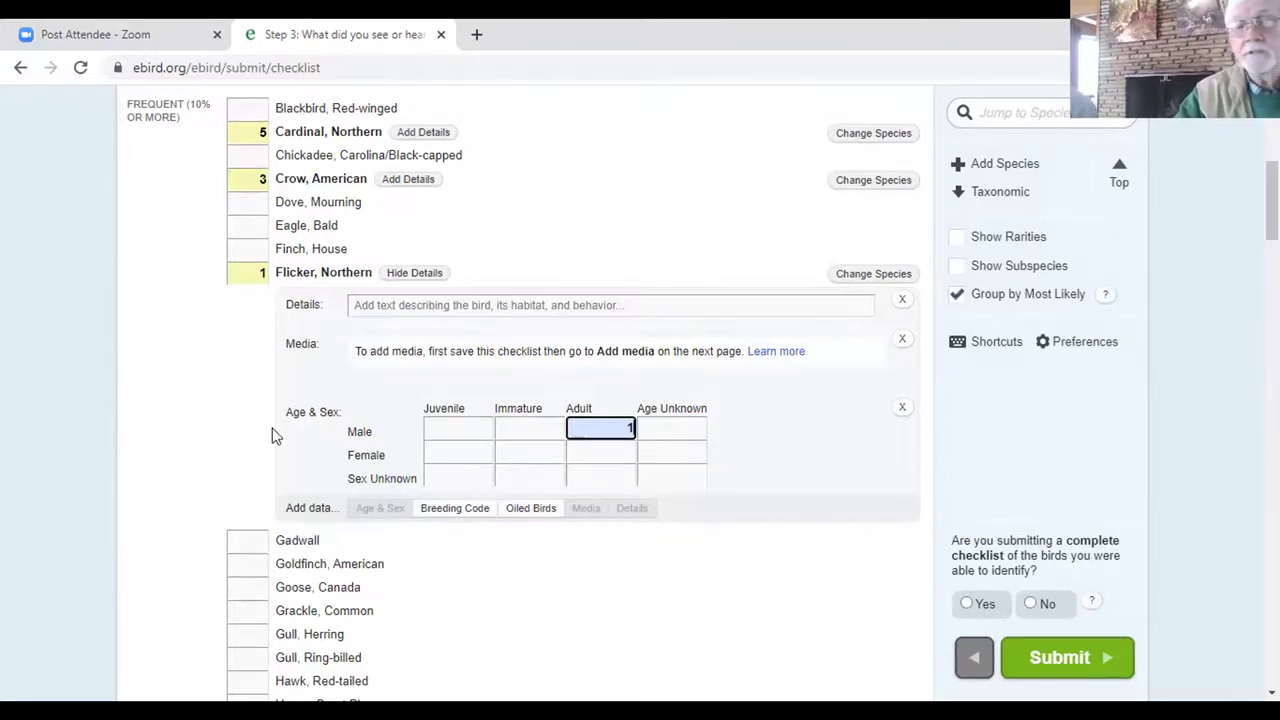
scroll(278, 437, down, 3)
scroll(280, 437, down, 1)
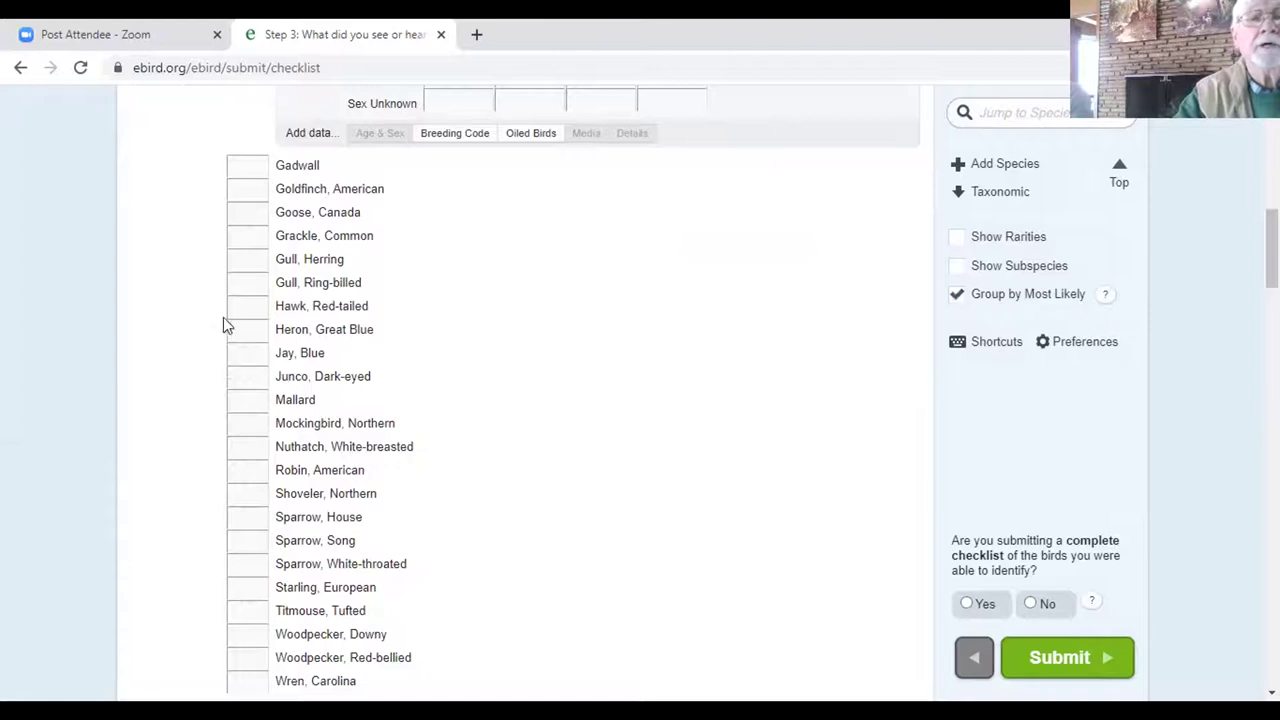
Enter counts of 12 American Goldfinch and 1 Red-tailed Hawk, then select the White-throated Sparrow count box
click(262, 190)
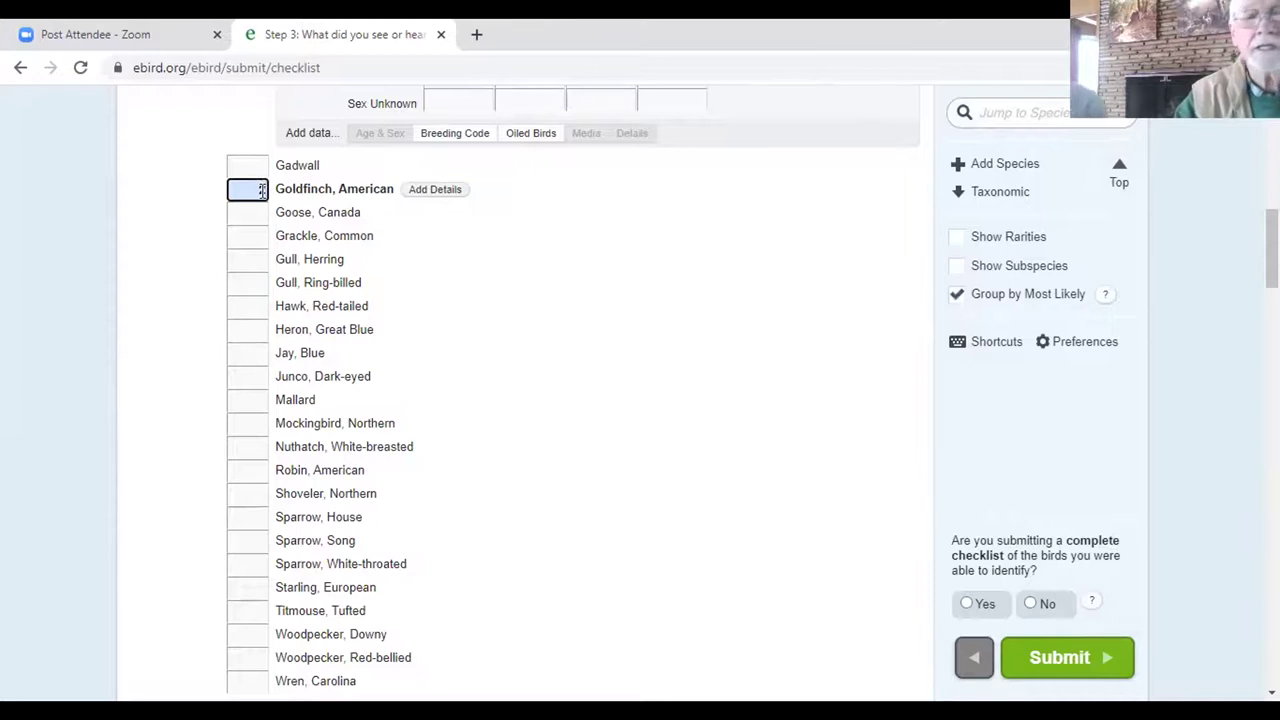
text(12)
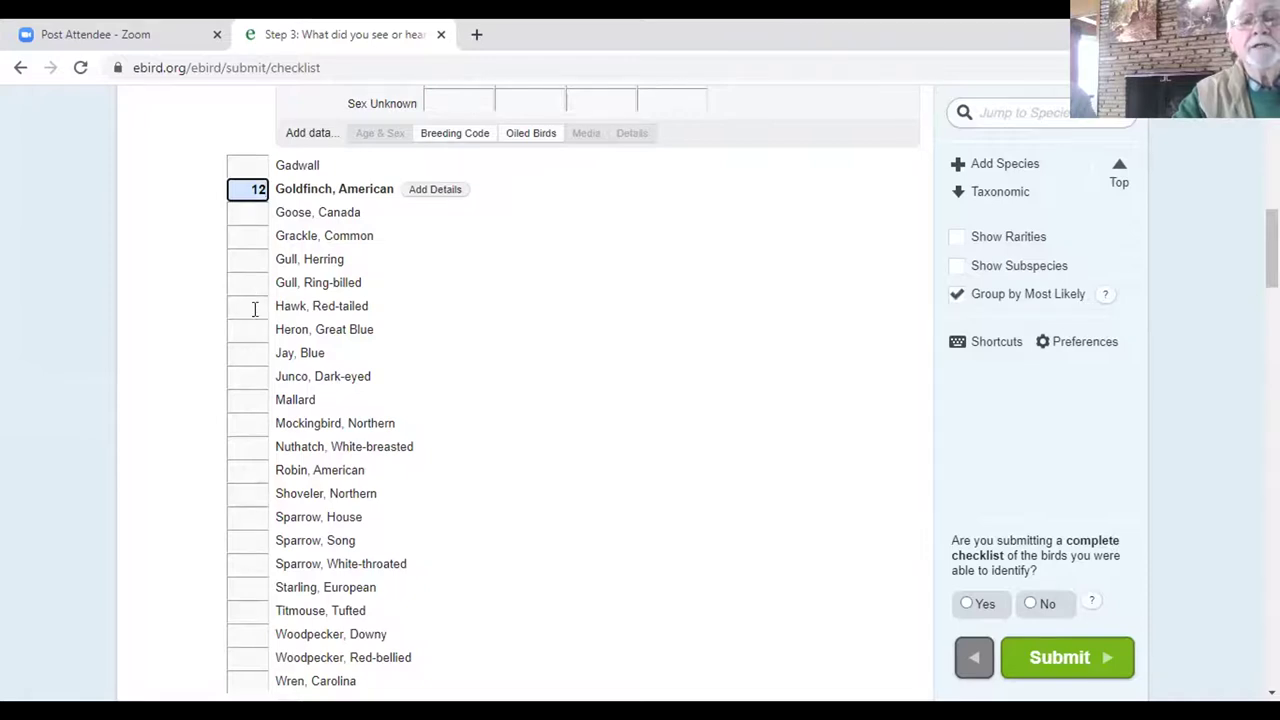
click(257, 310)
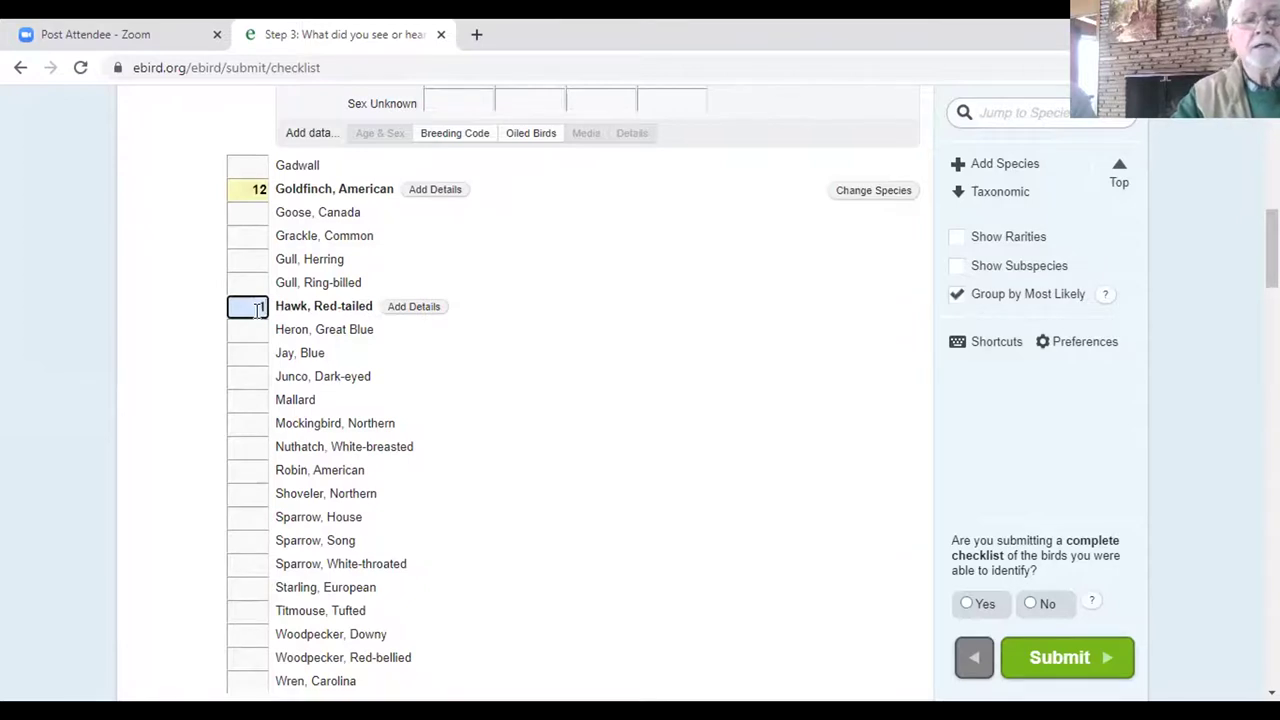
text(1)
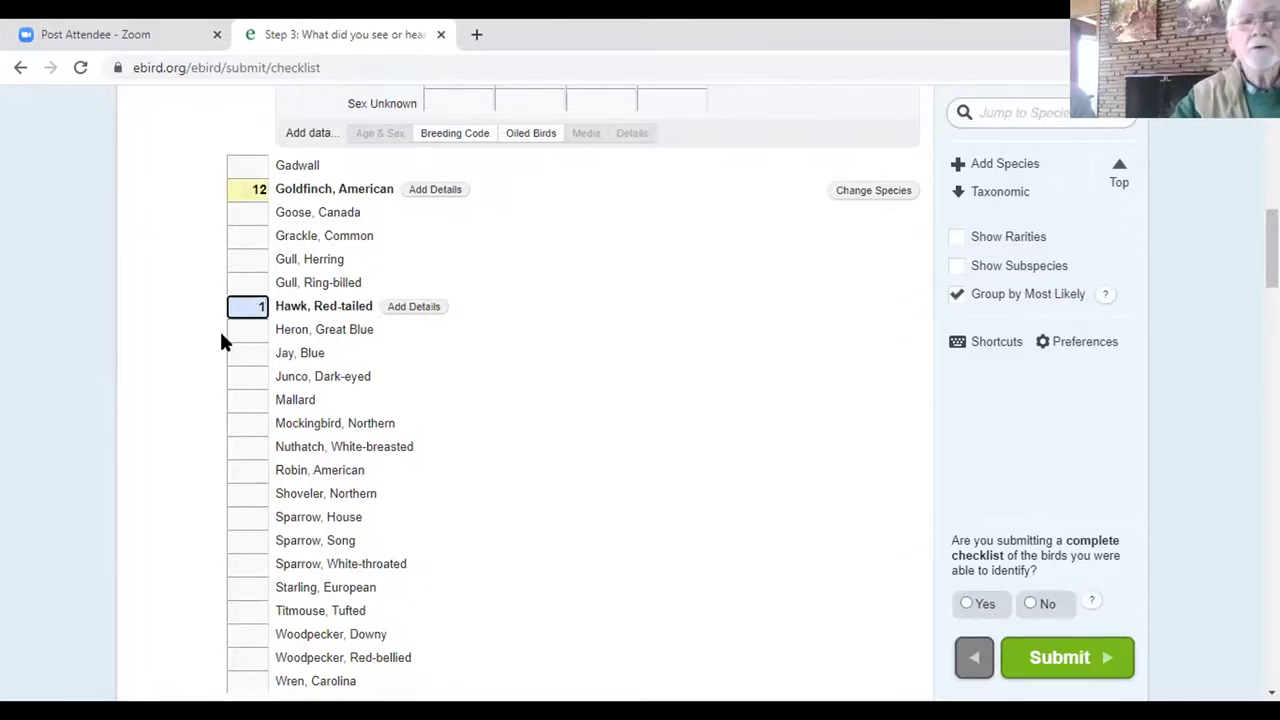
scroll(230, 334, down, 1)
scroll(235, 334, down, 1)
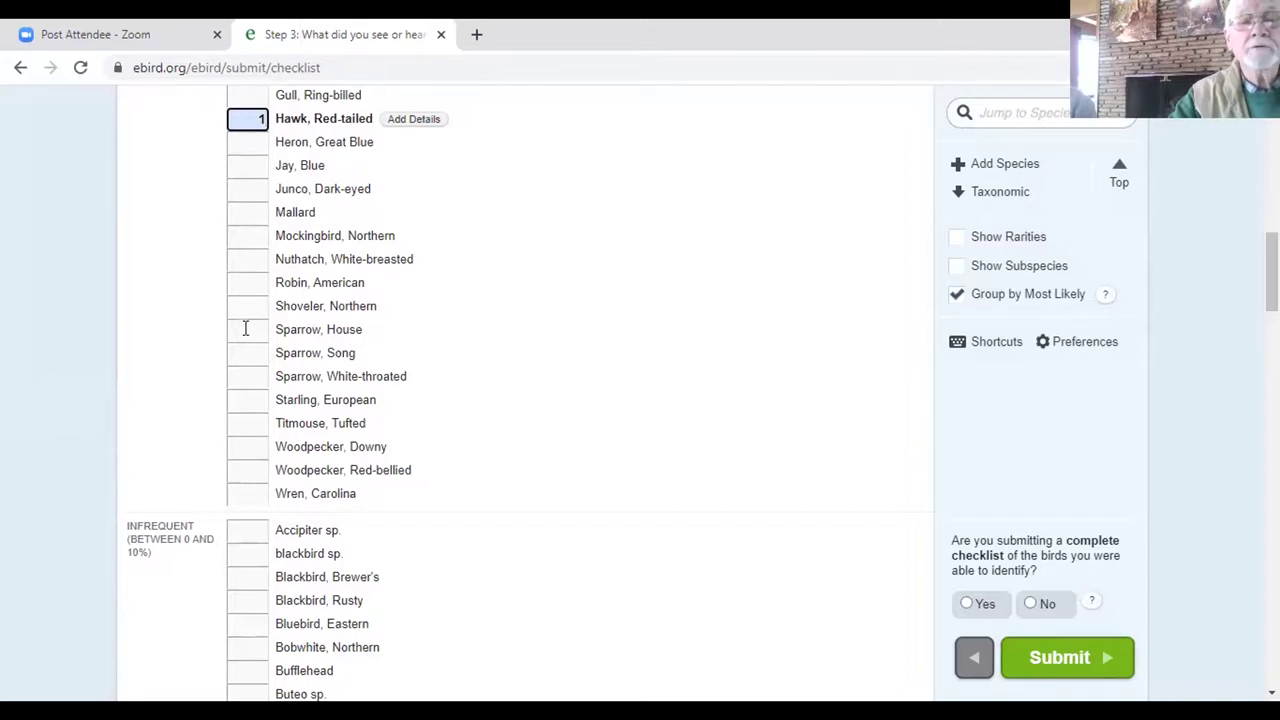
scroll(249, 328, down, 1)
scroll(251, 328, up, 1)
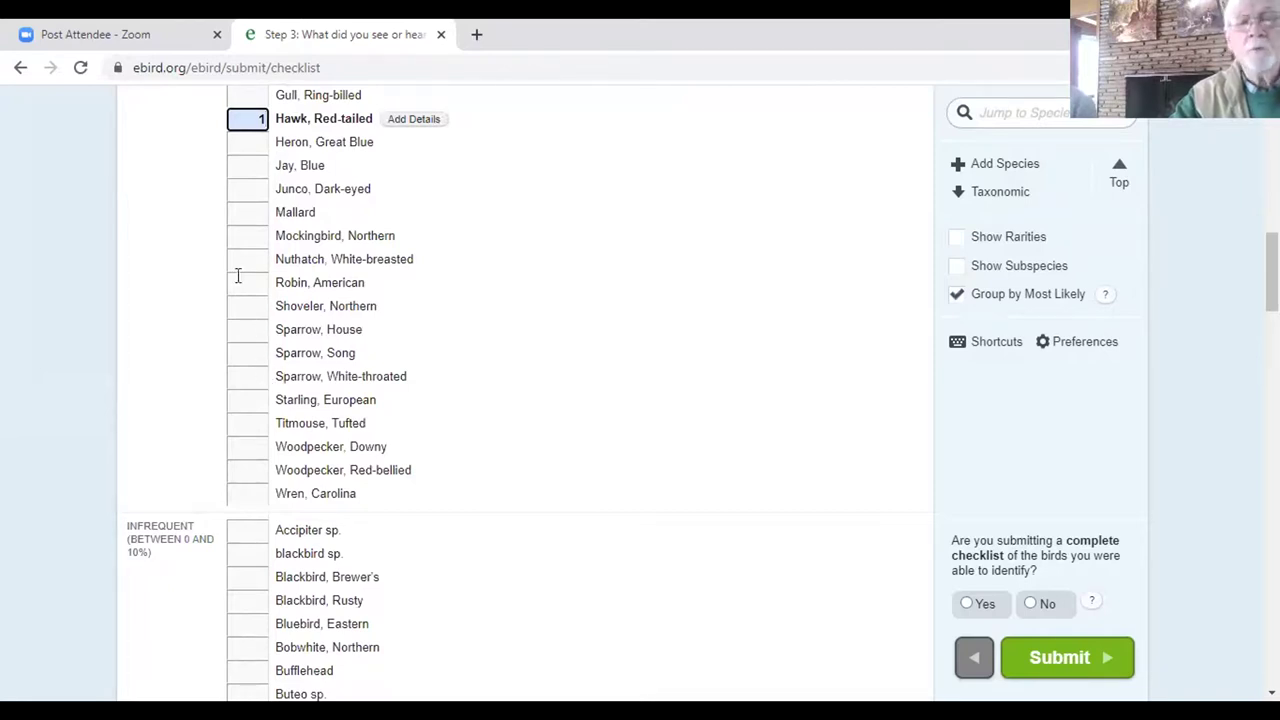
click(258, 380)
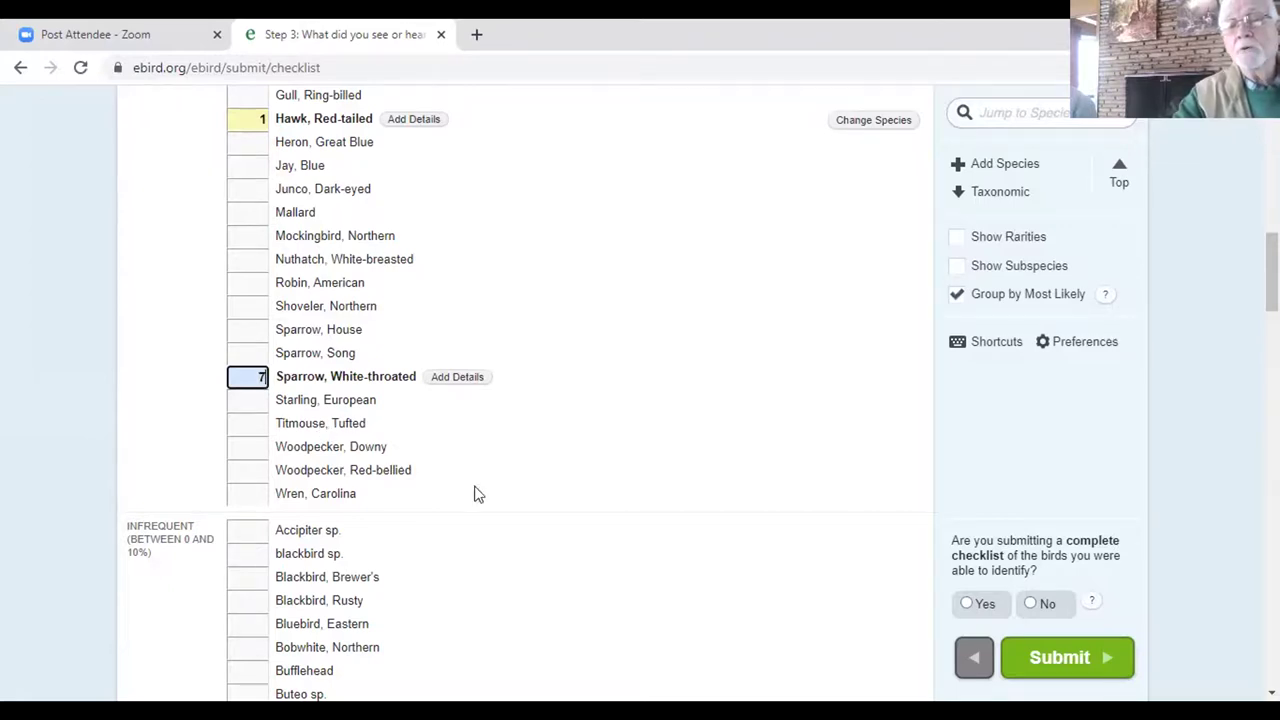
Commit 7 White-throated Sparrows, mark the checklist complete, and submit it
double_click(966, 605)
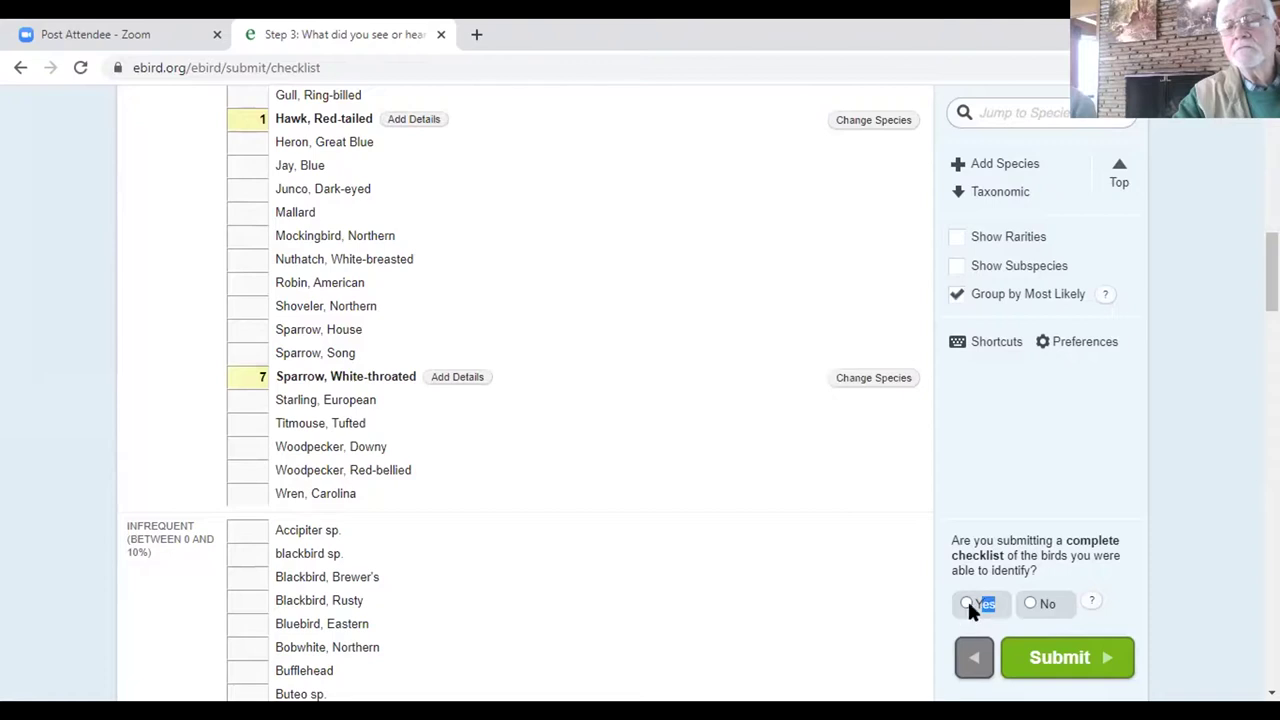
click(968, 600)
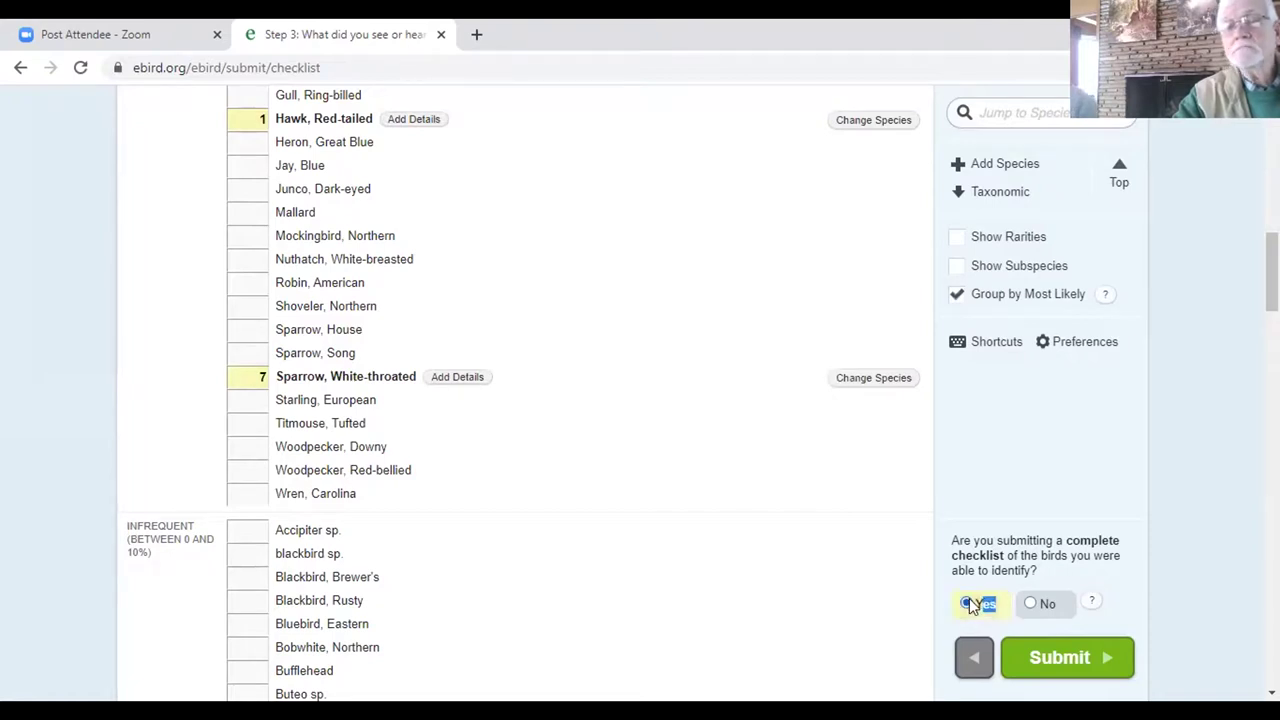
click(1055, 659)
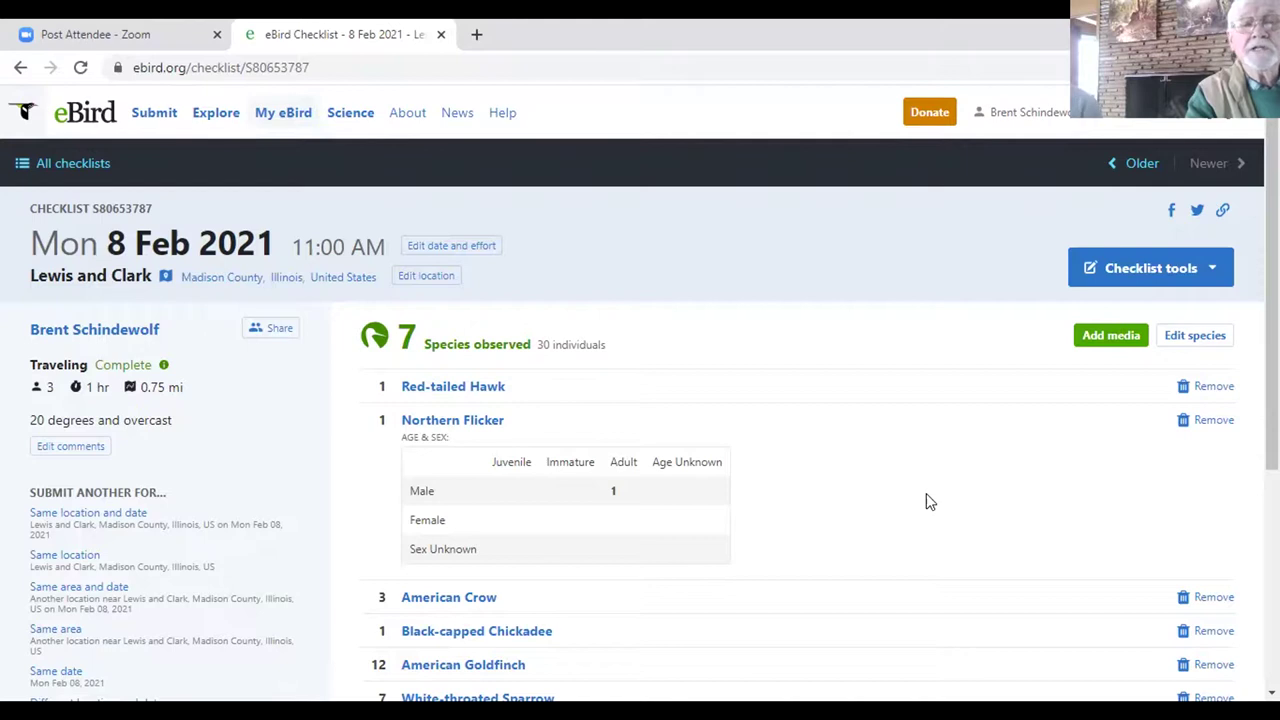
scroll(926, 495, down, 1)
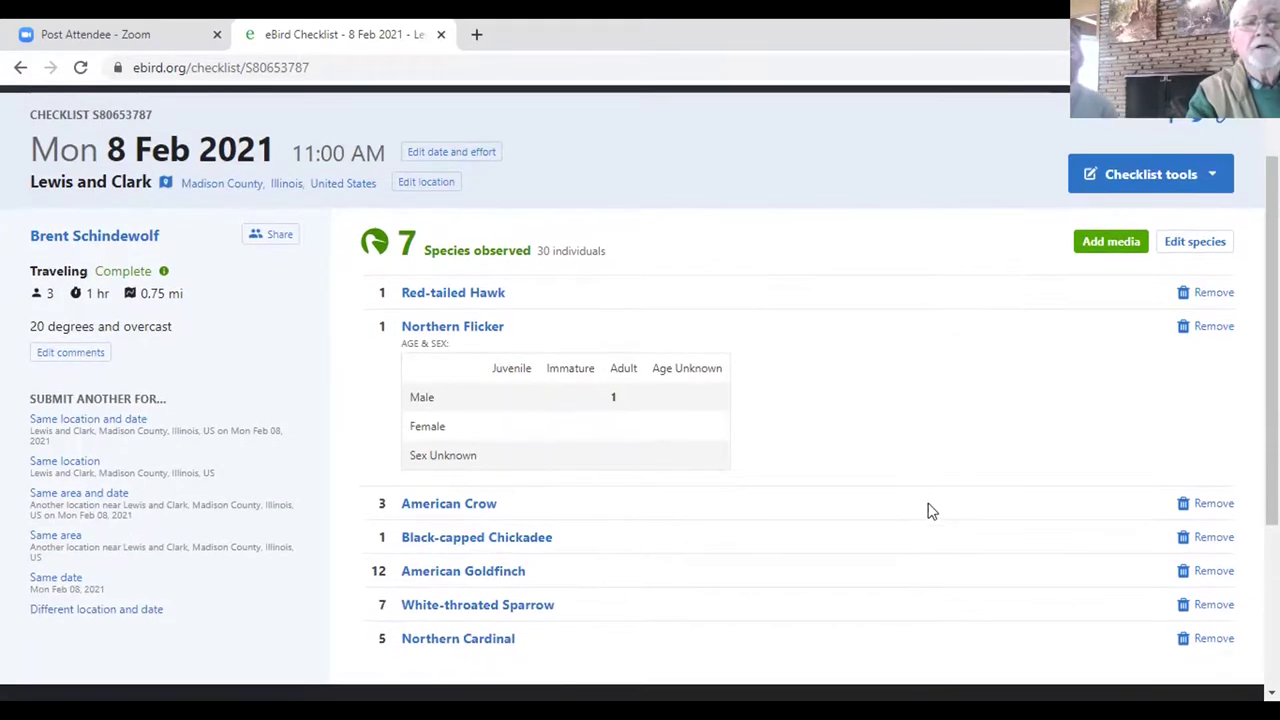
scroll(927, 497, down, 1)
scroll(932, 515, up, 1)
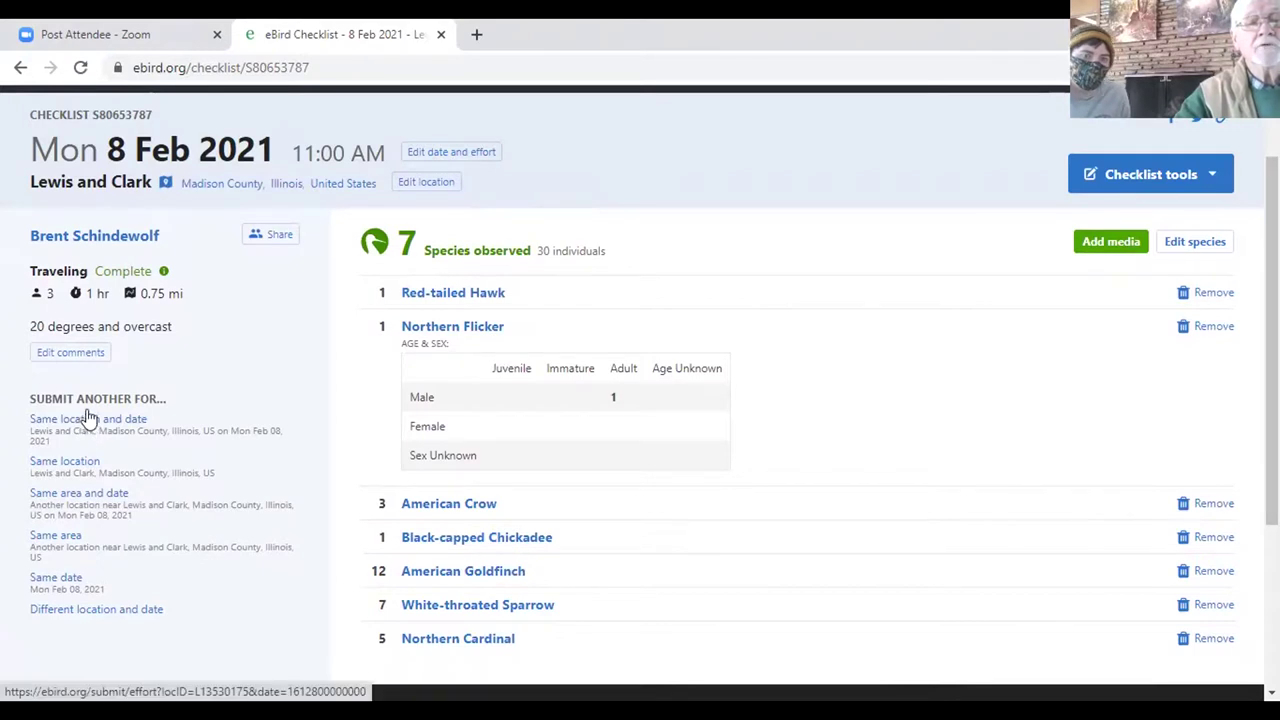
click(130, 419)
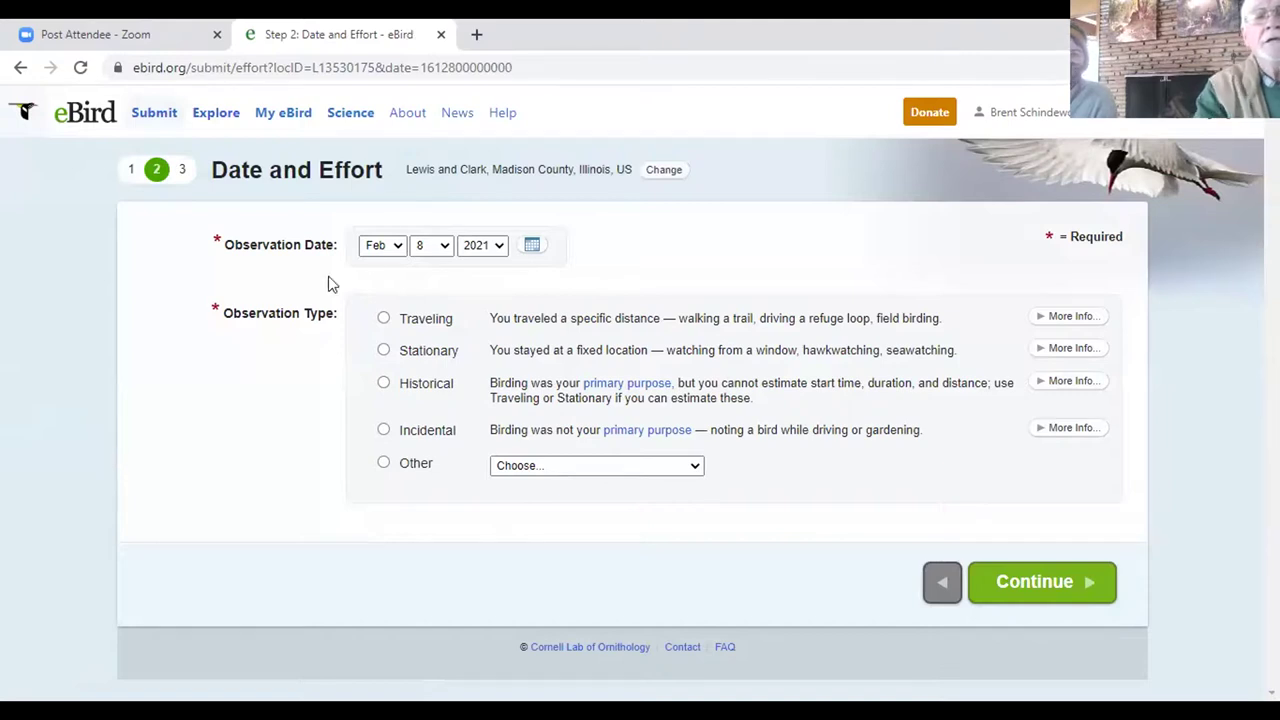
Change the observation day to 7 and choose the observation type
click(428, 250)
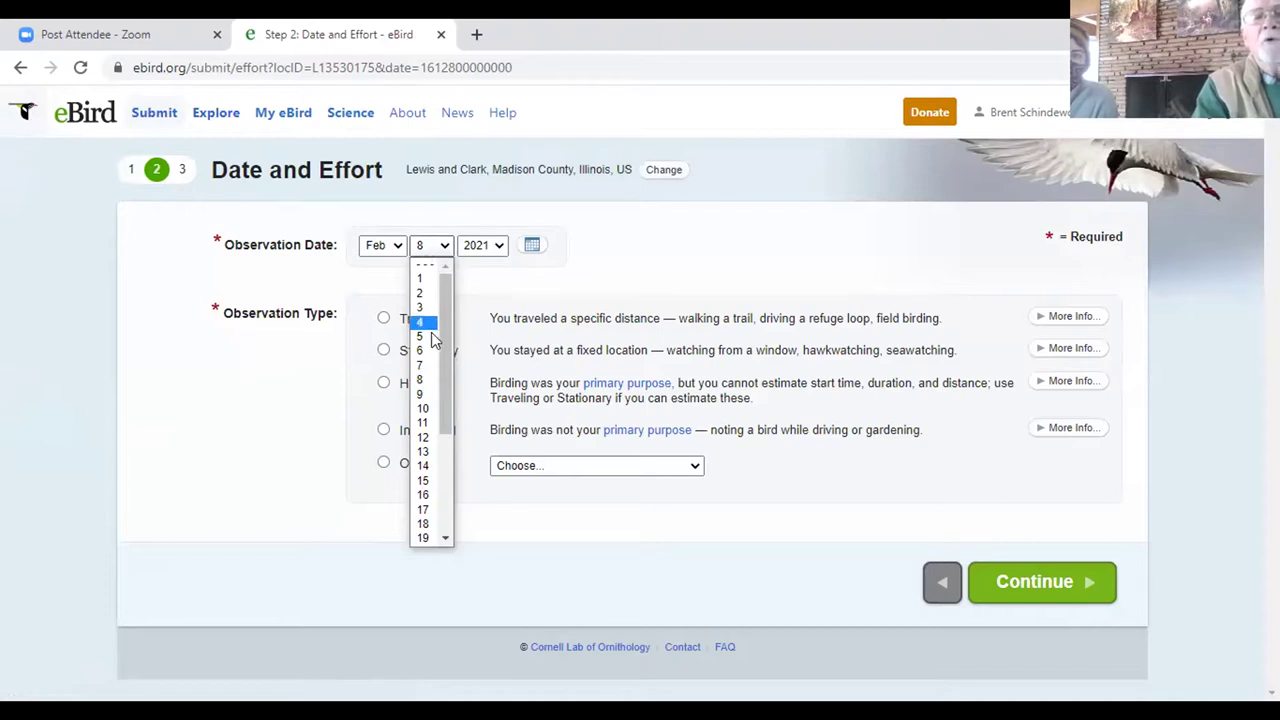
click(427, 368)
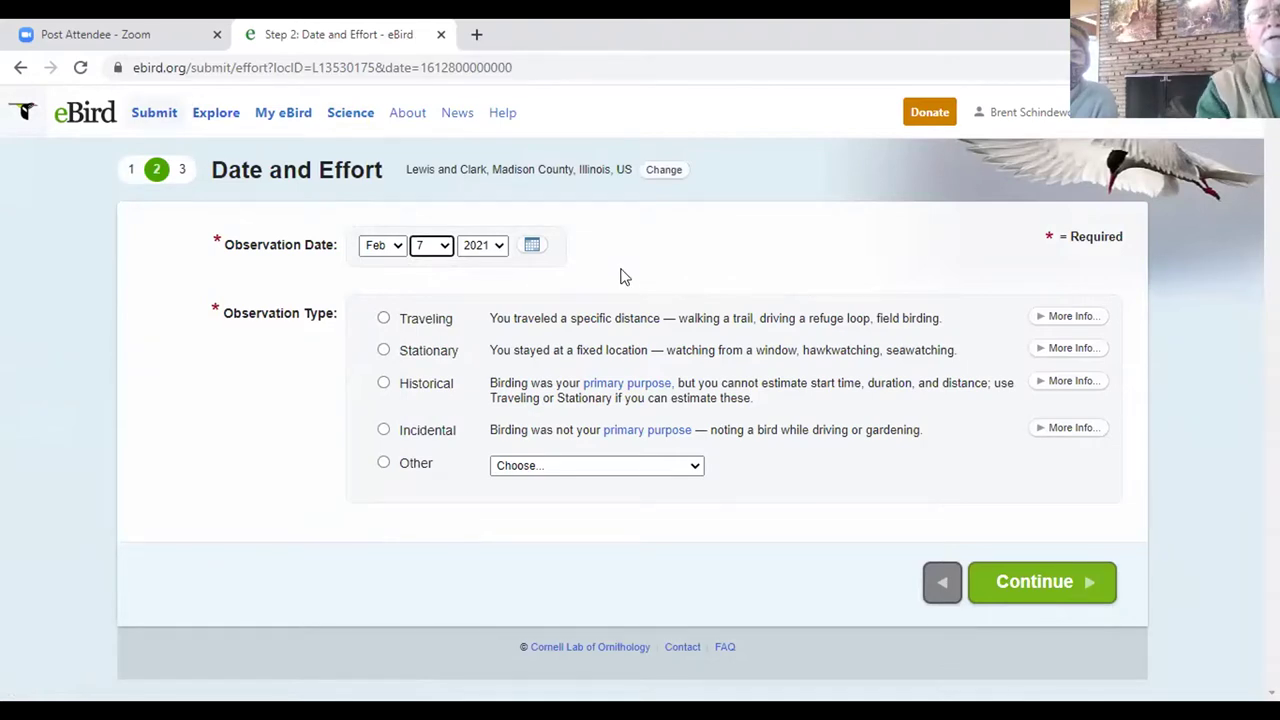
click(383, 349)
scroll(1091, 535, down, 2)
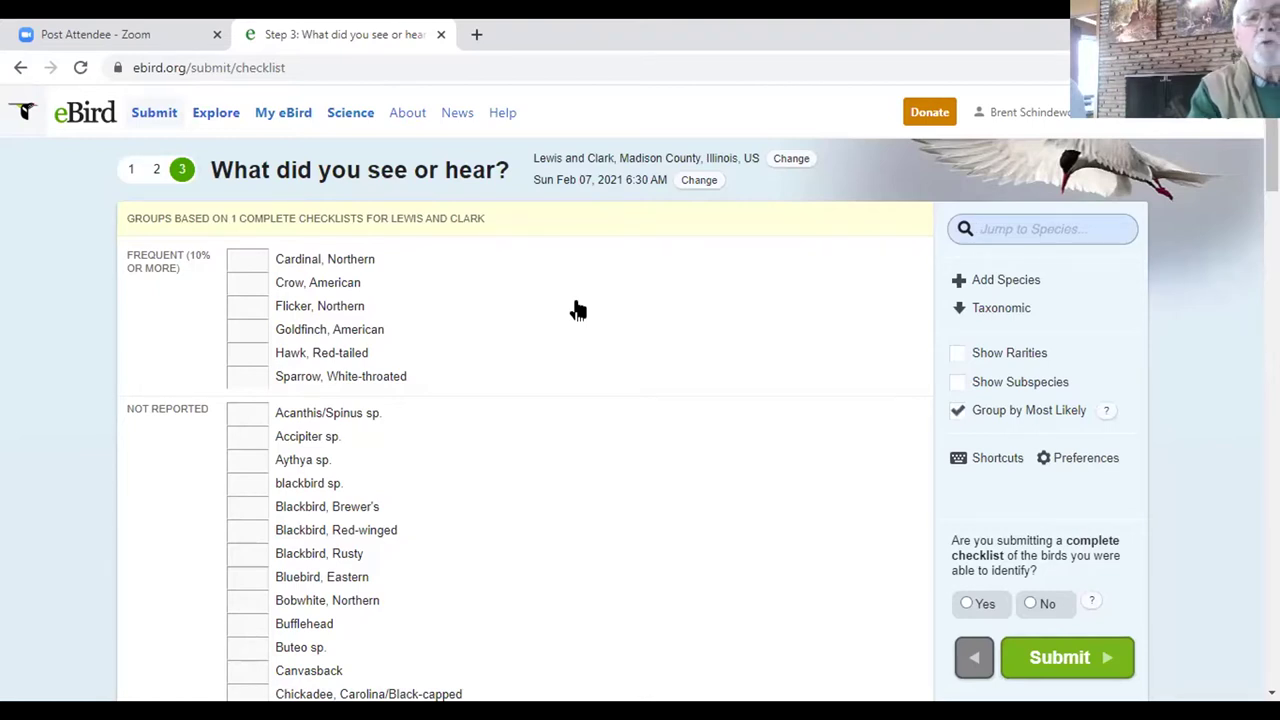
Enter a count of 1 each for Northern Cardinal, American Crow and Northern Flicker
click(256, 259)
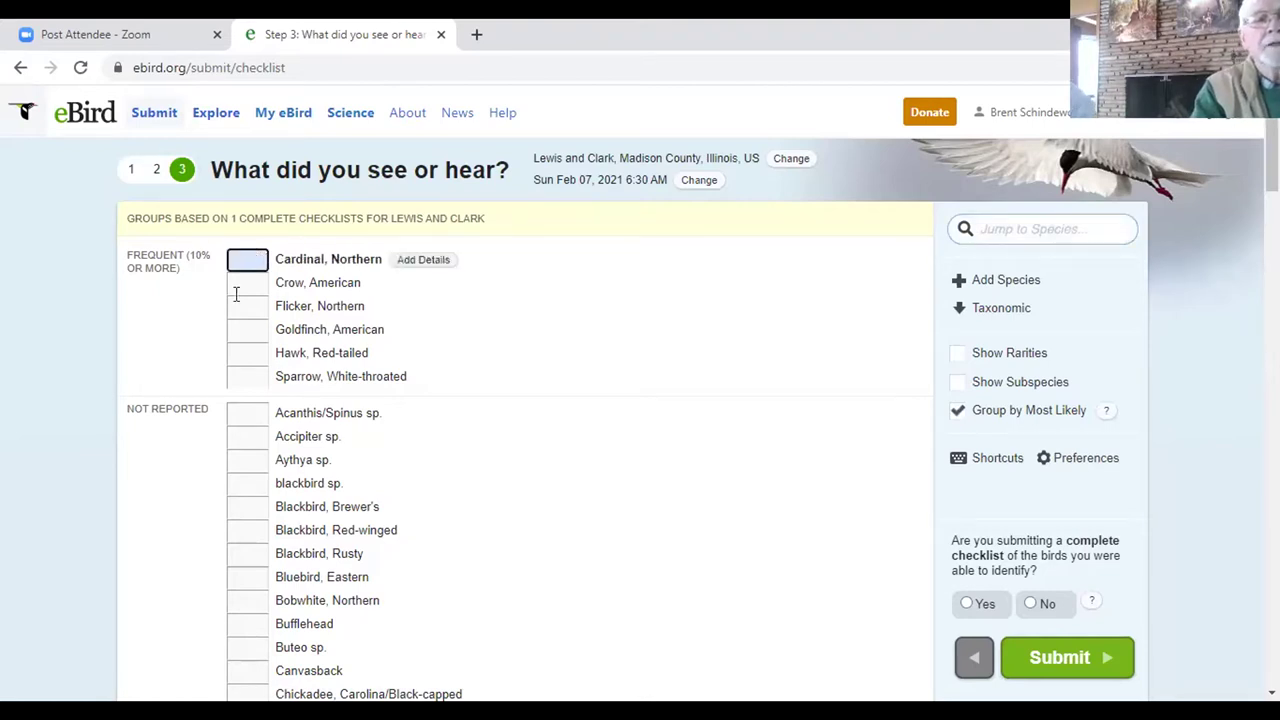
text(1)
click(249, 282)
text(1)
click(260, 306)
text(1)
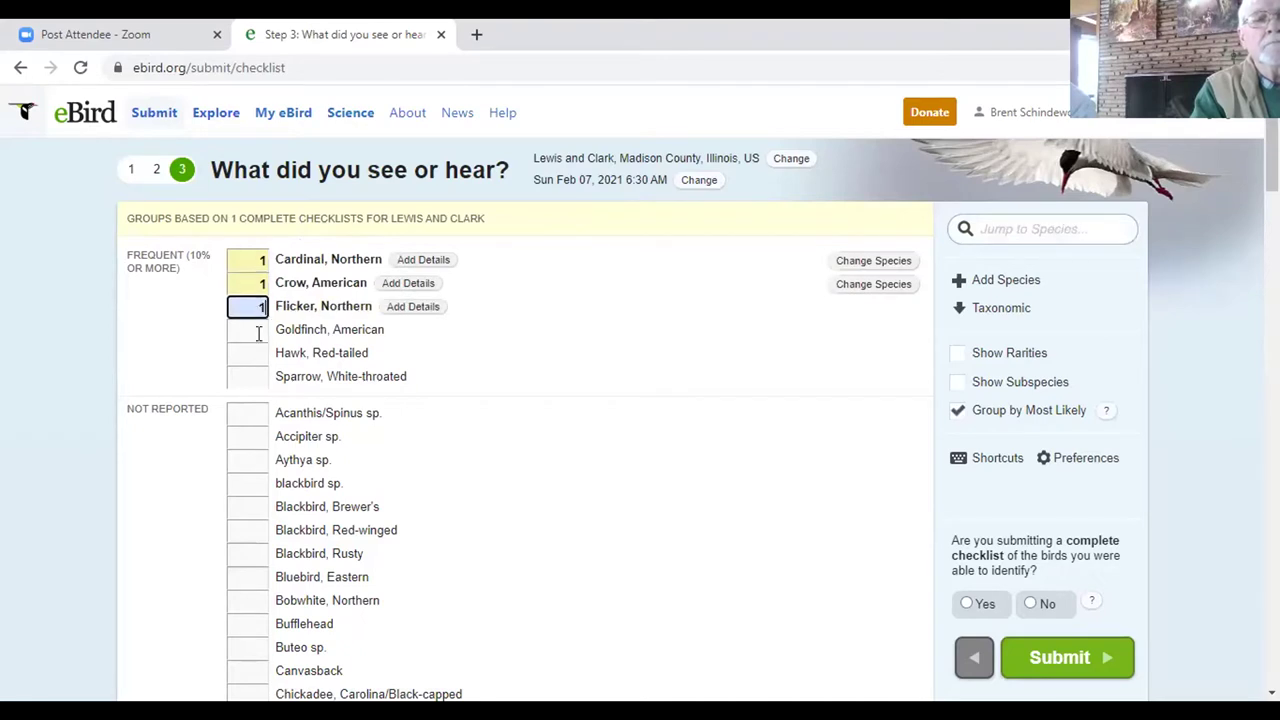
Enter 1 each for American Goldfinch, Red-tailed Hawk and White-throated Sparrow, then submit as complete
click(258, 330)
text(1)
click(257, 353)
text(1)
click(255, 377)
text(1)
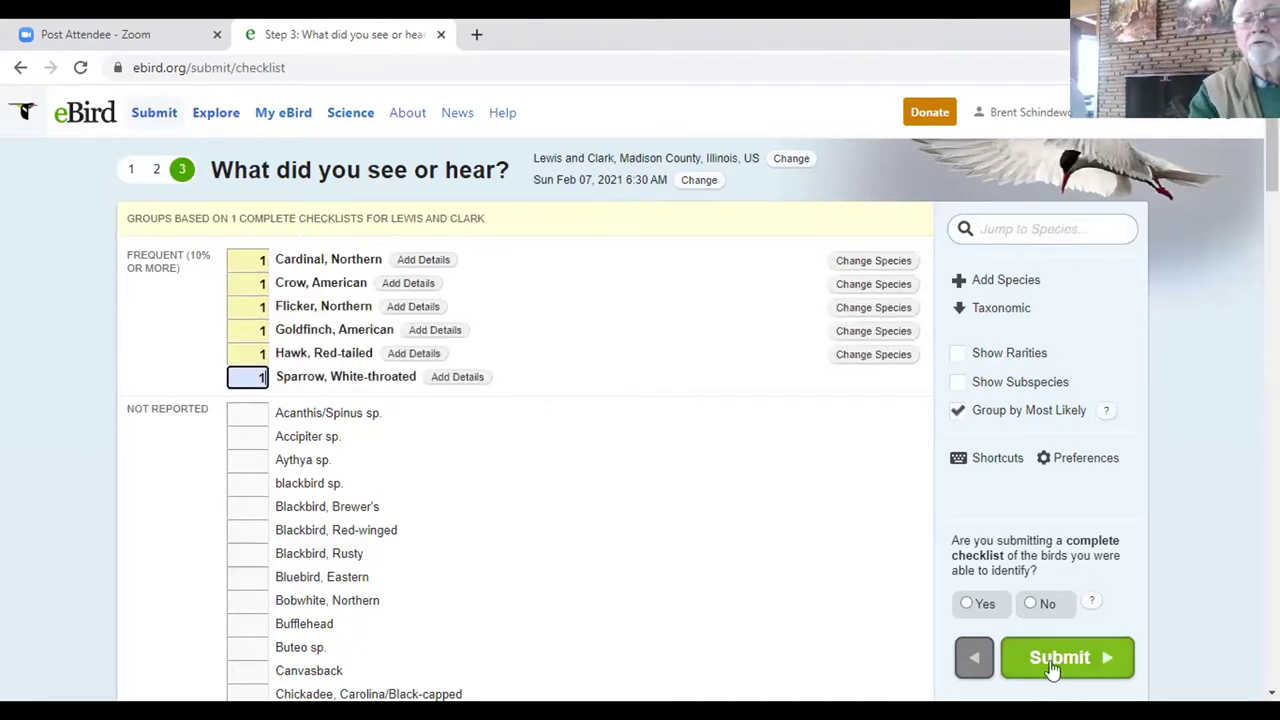
click(967, 605)
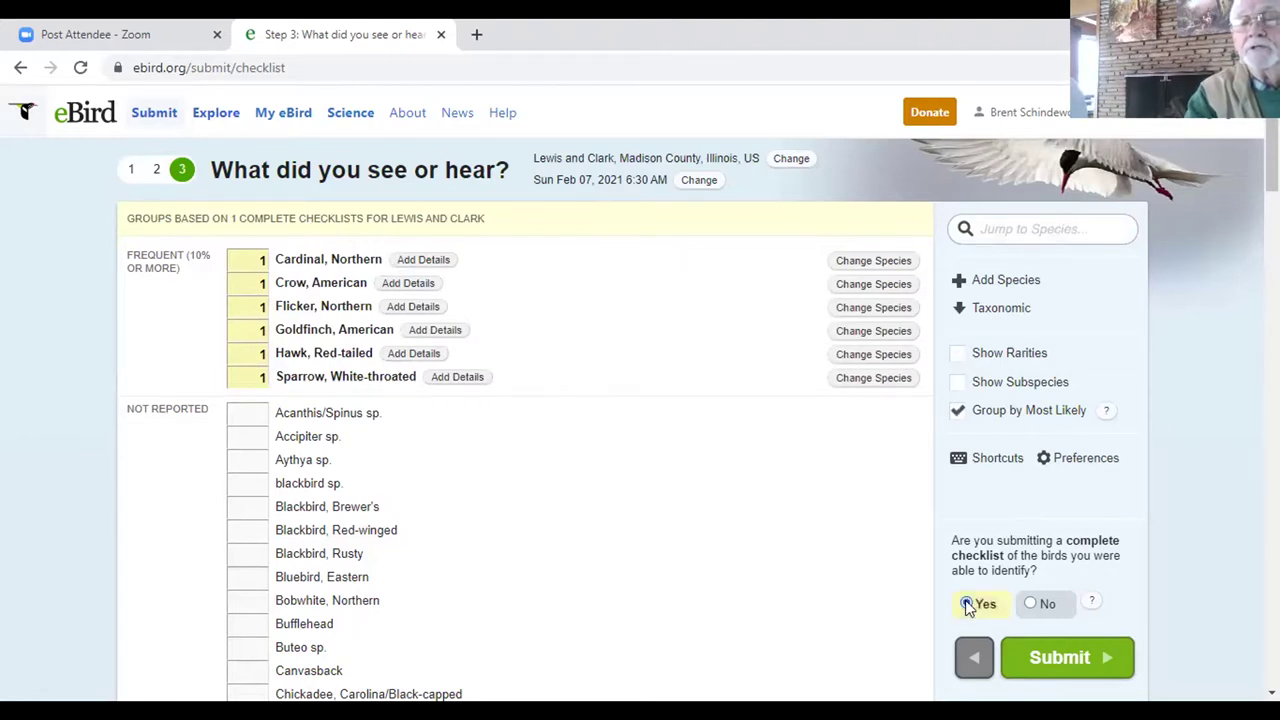
click(1072, 657)
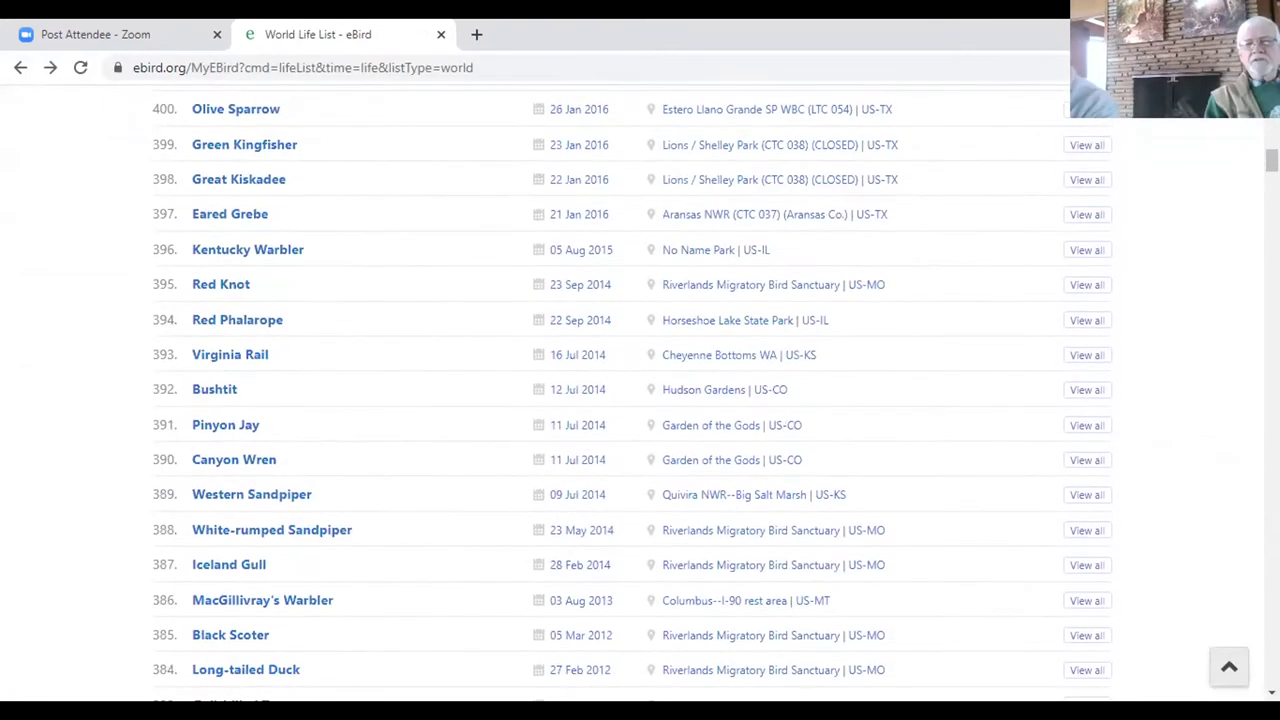
Return from the World Life List to the eBird home page showing the worldwide stats
scroll(640, 400, down, 3)
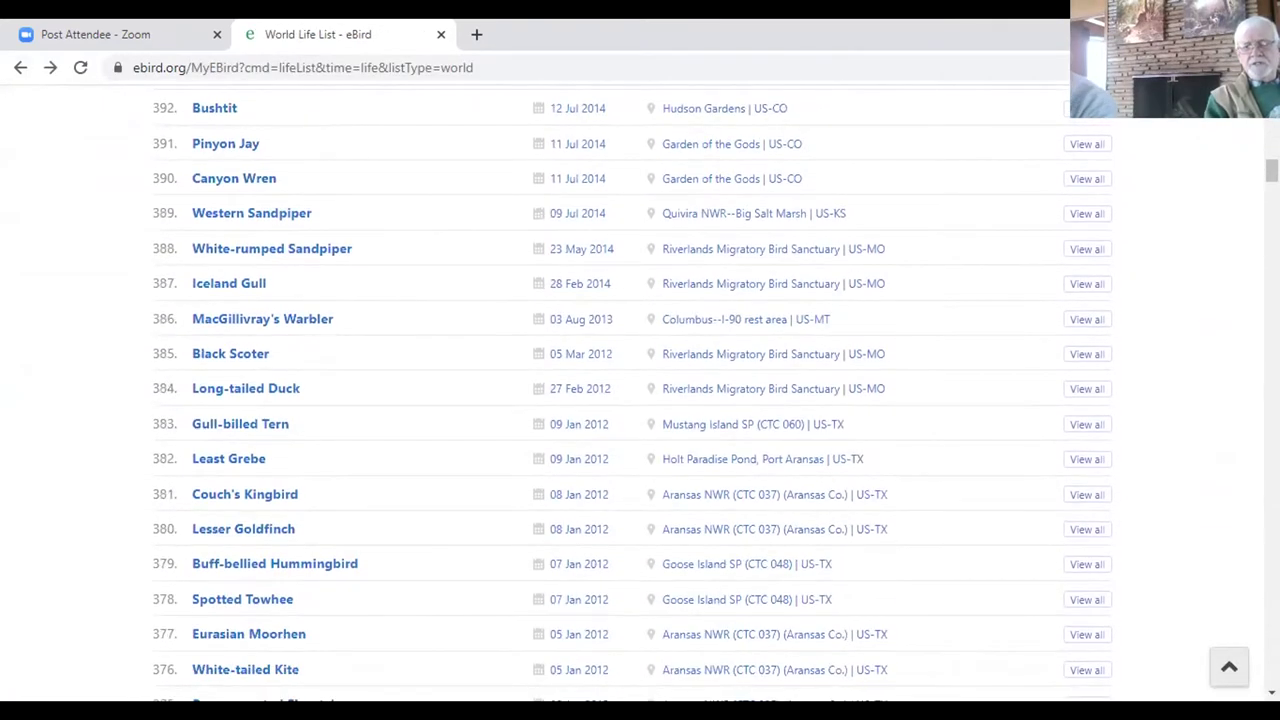
scroll(1243, 522, down, 3)
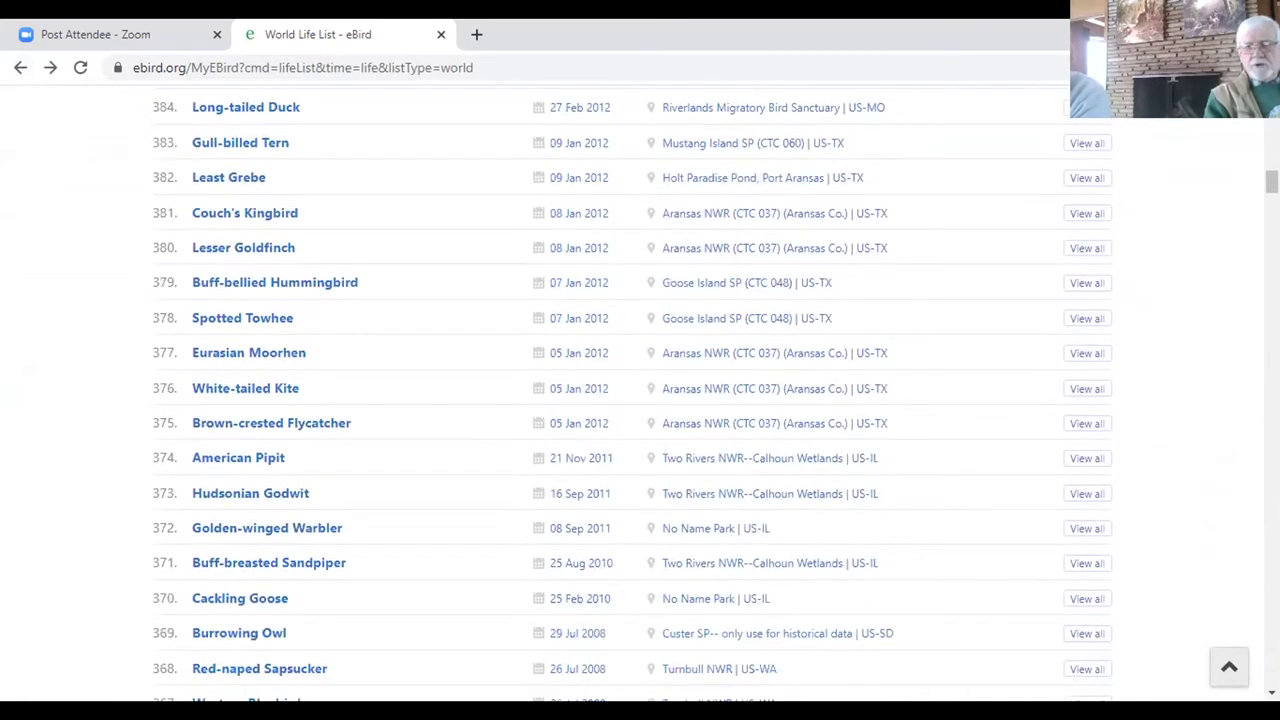
scroll(640, 400, up, 15)
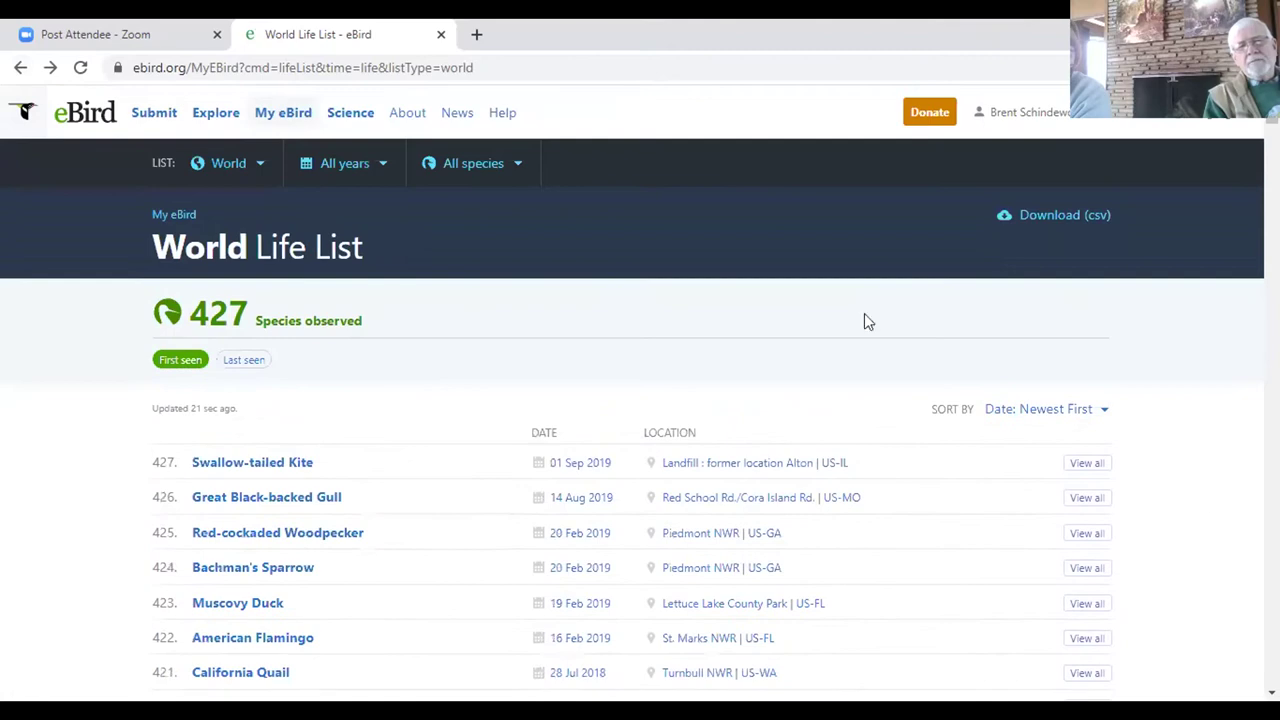
click(63, 118)
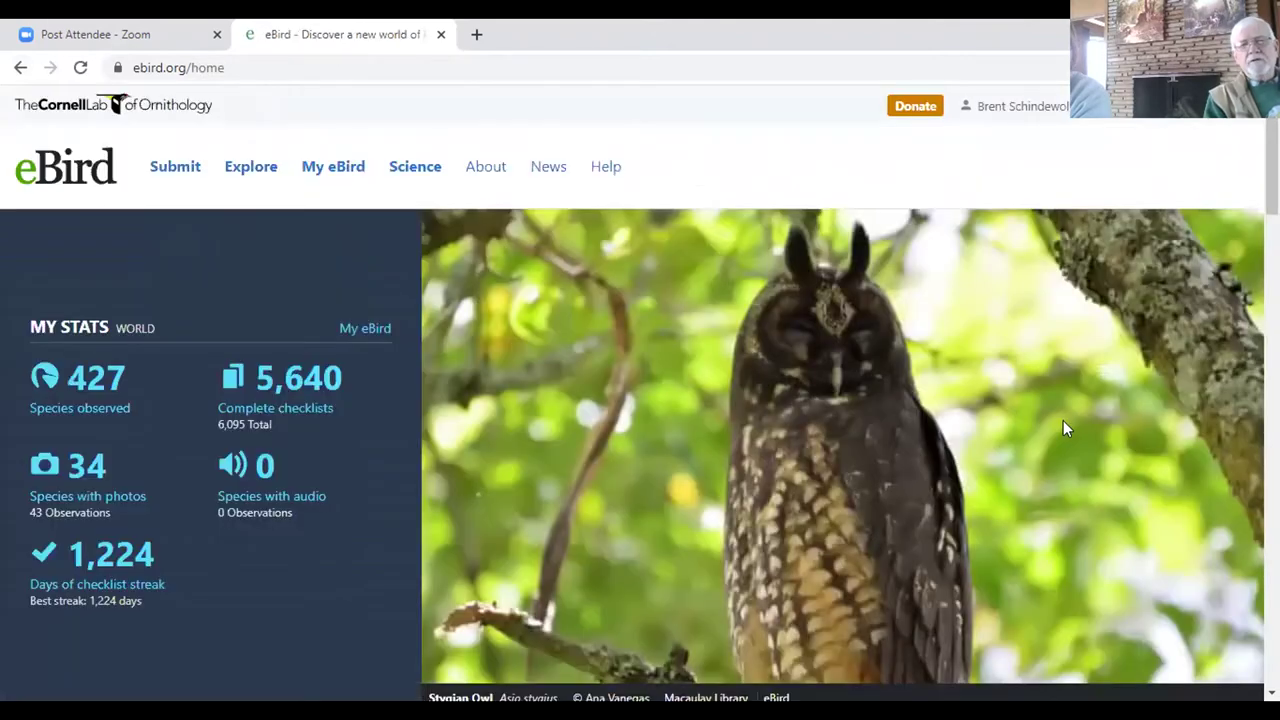
scroll(1061, 420, down, 10)
scroll(1056, 415, up, 5)
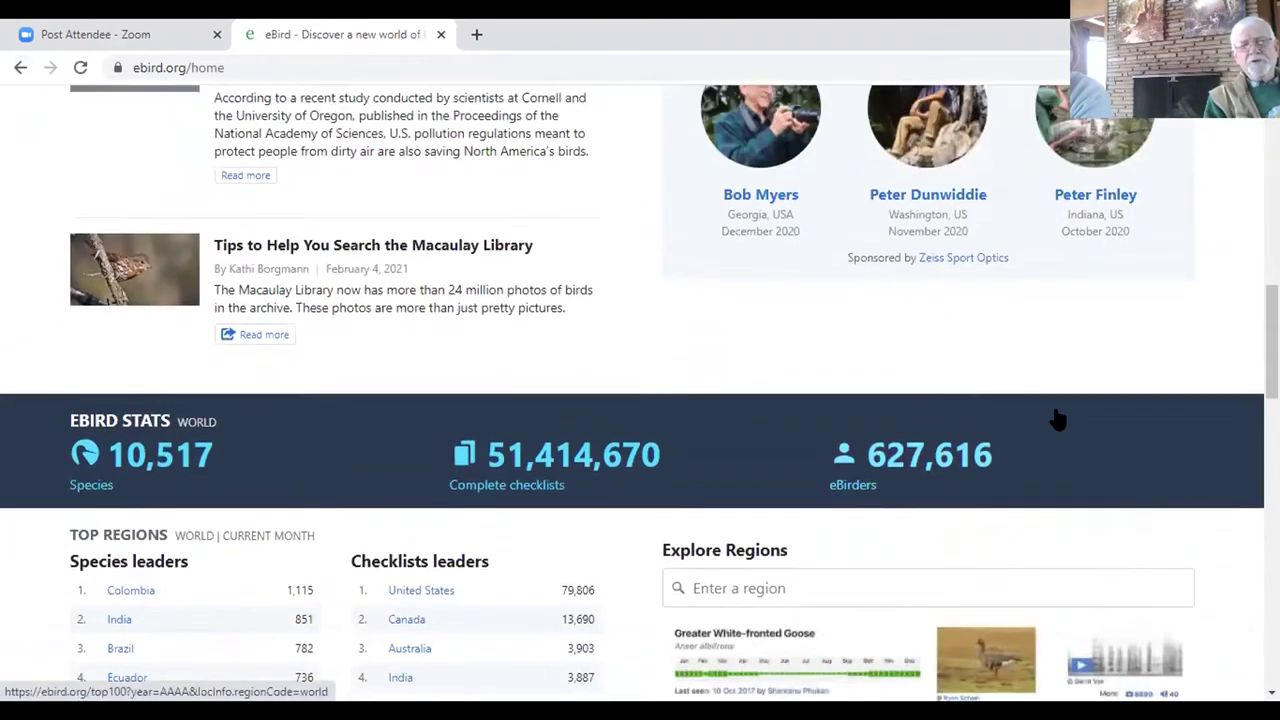
Open the Great Backyard Bird Count 2021 news article
click(622, 230)
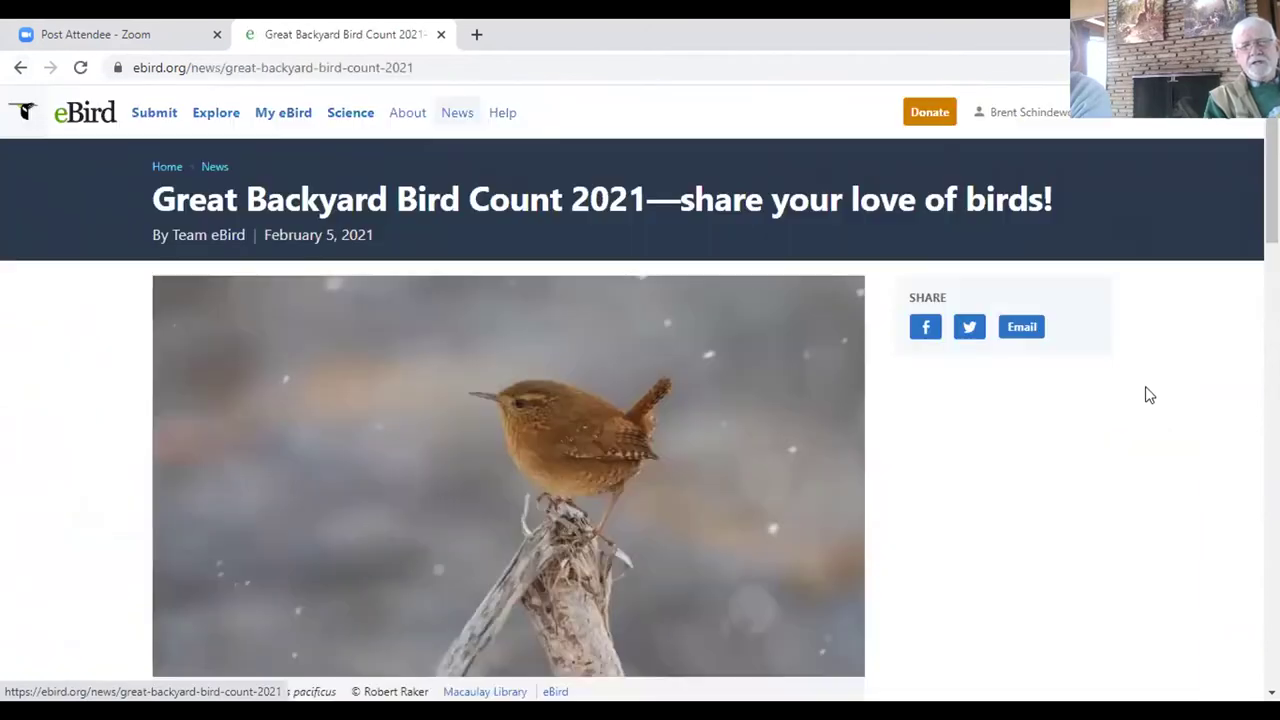
scroll(1170, 442, down, 5)
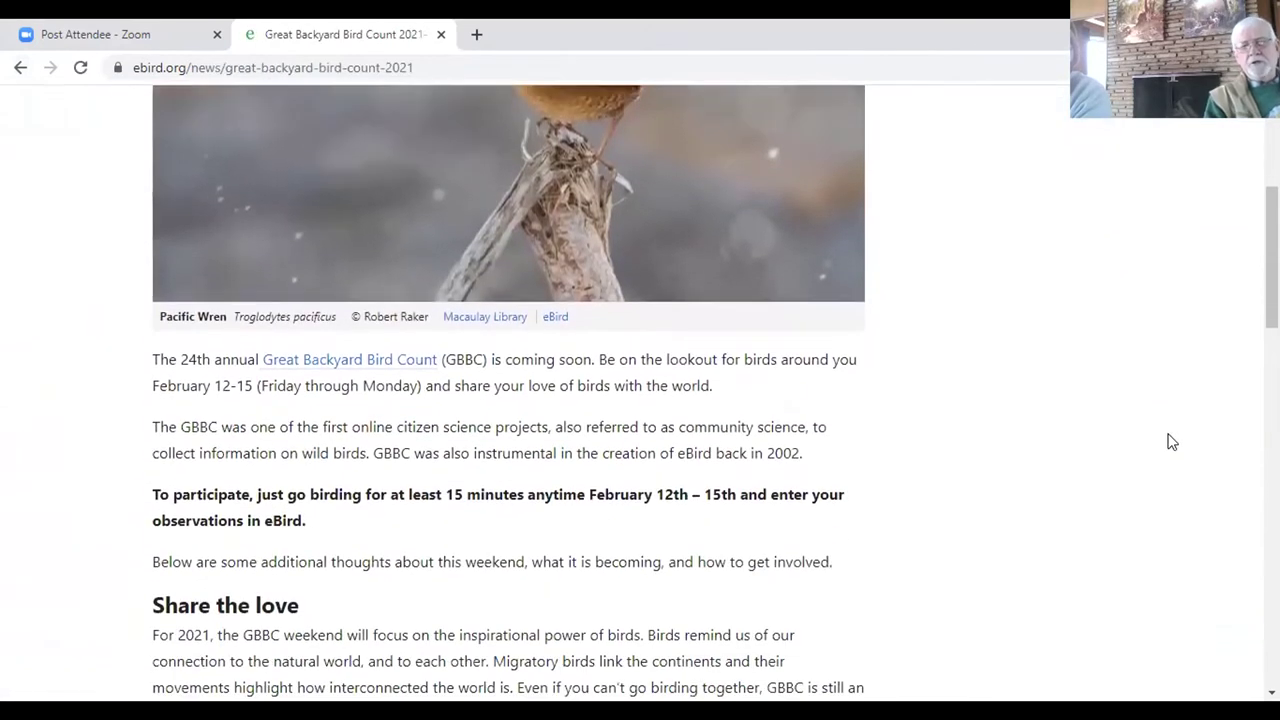
scroll(1170, 442, down, 1)
scroll(1170, 442, up, 1)
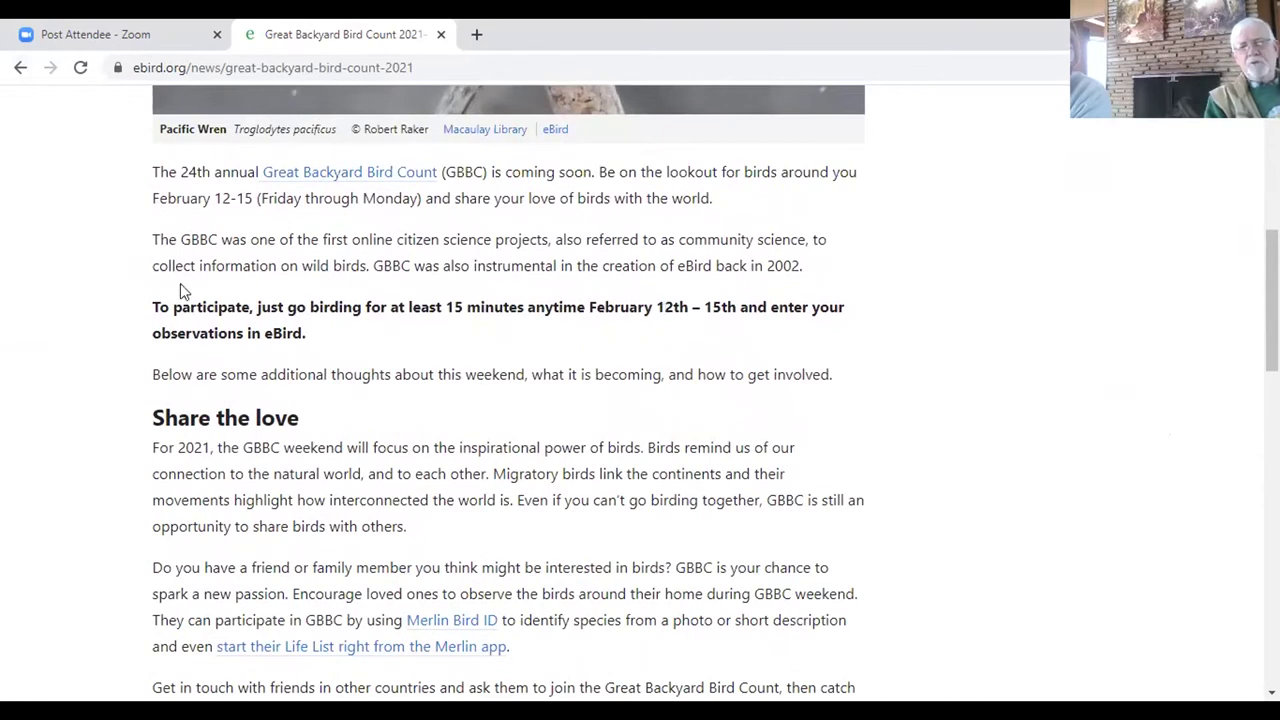
Highlight the 'To participate…' paragraph and read further down the article
drag(153, 300, 362, 352)
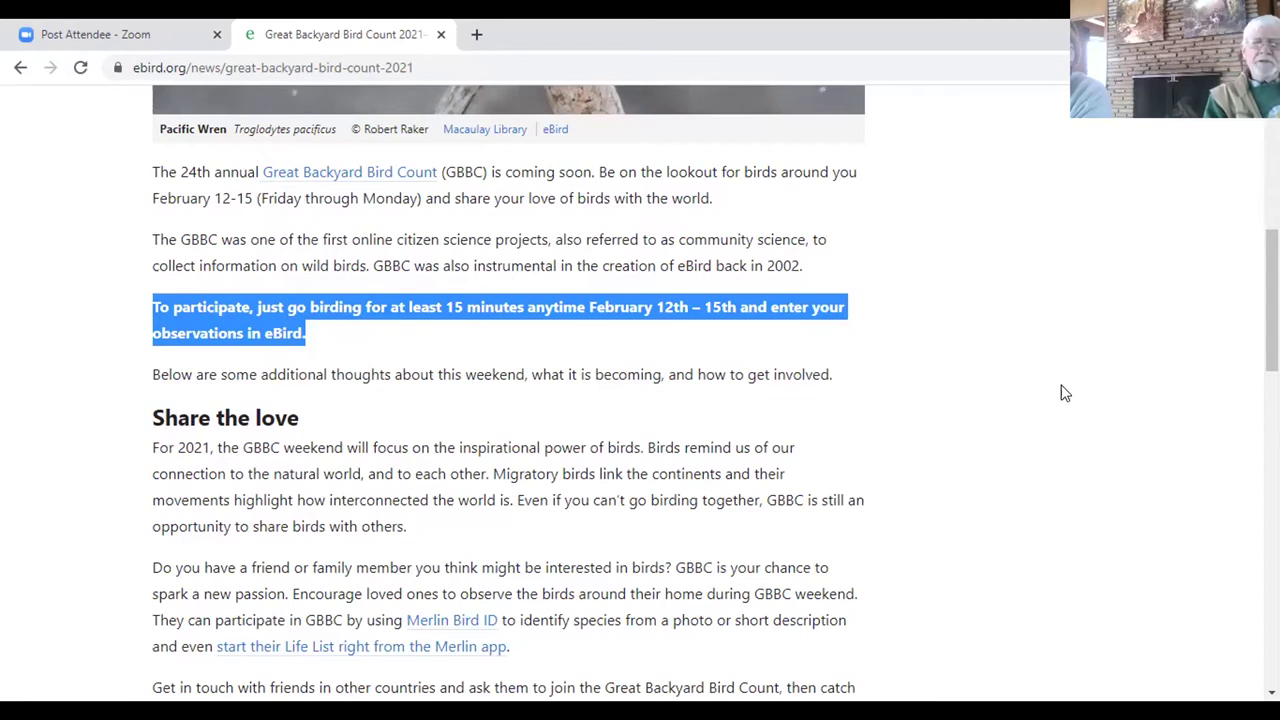
scroll(1064, 393, down, 2)
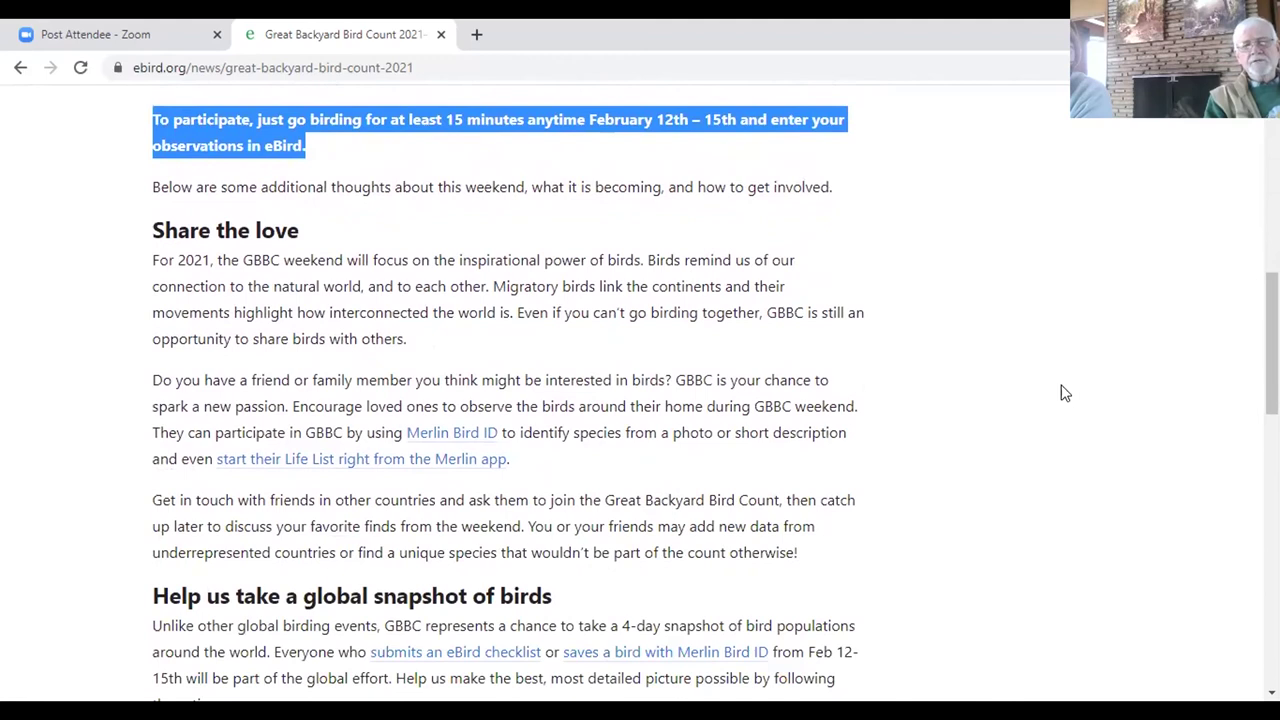
scroll(1064, 393, down, 3)
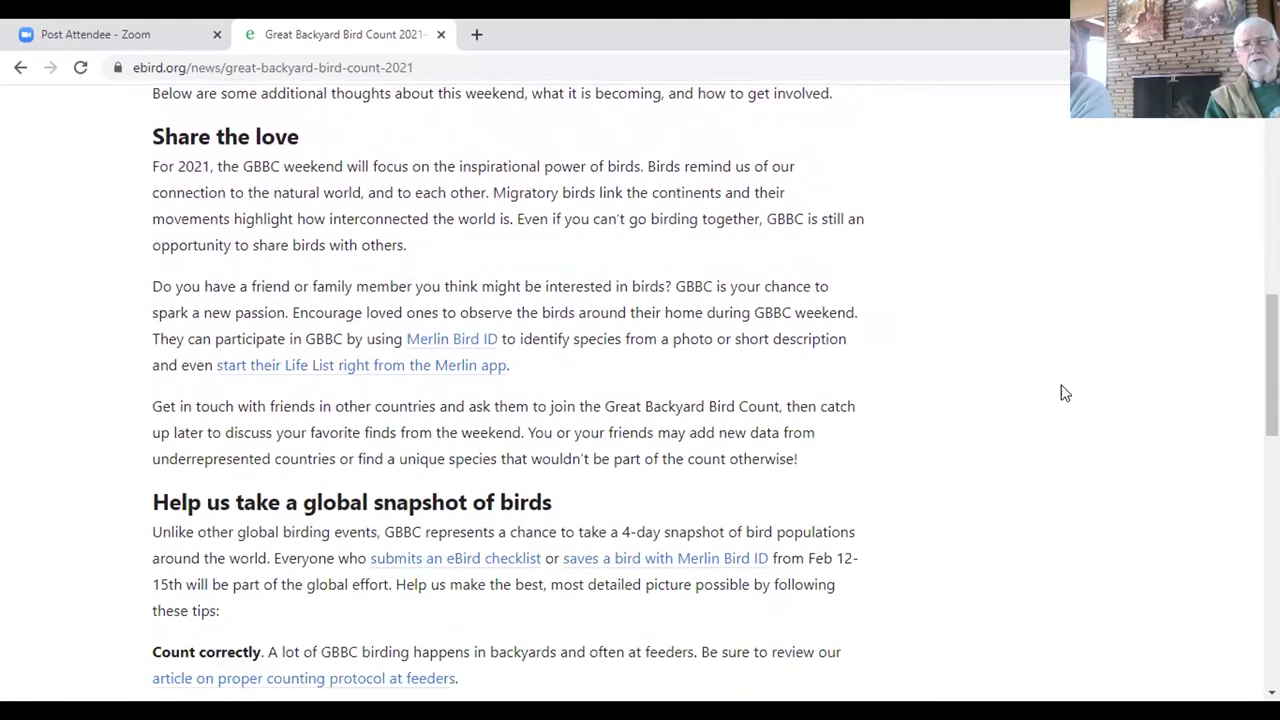